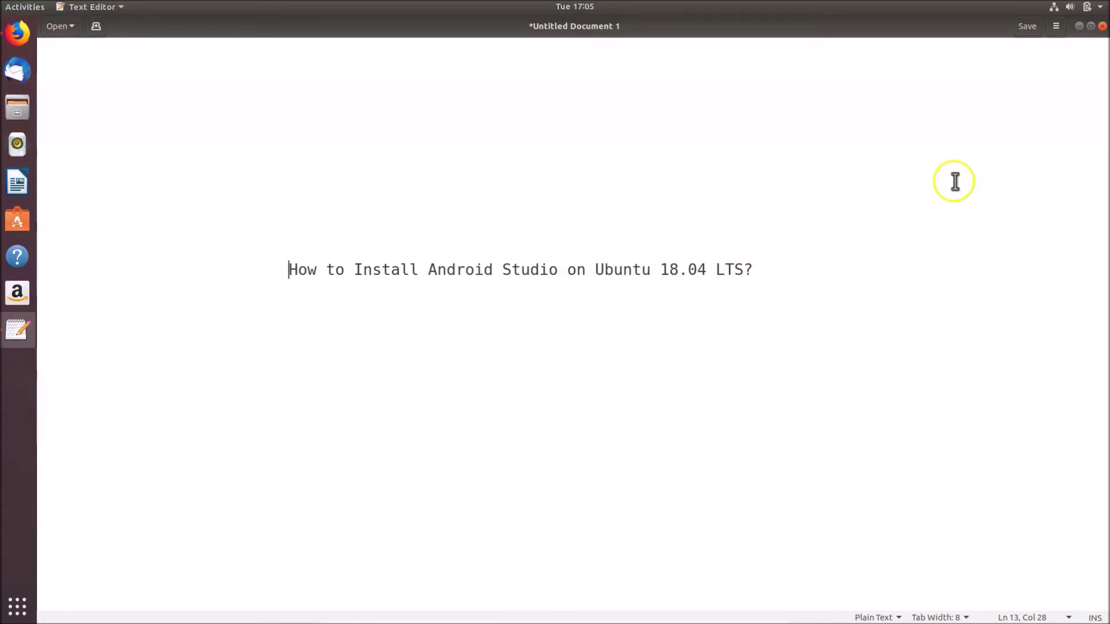
# Open a terminal from the desktop and check the installed Java version with java --version
pyautogui.click(1076, 26)
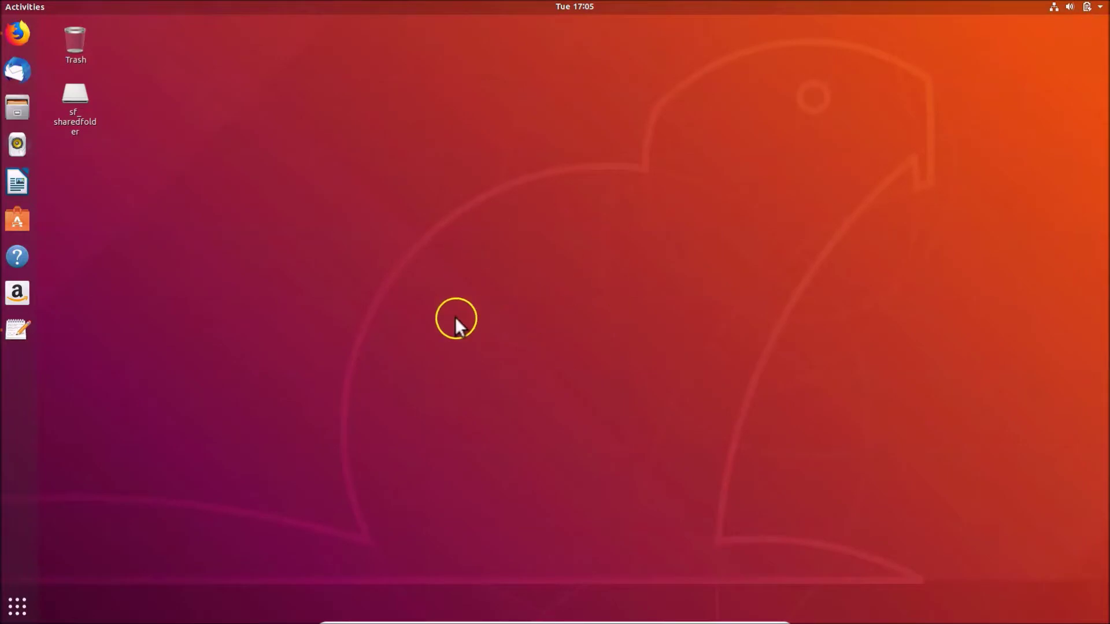
pyautogui.rightClick(511, 216)
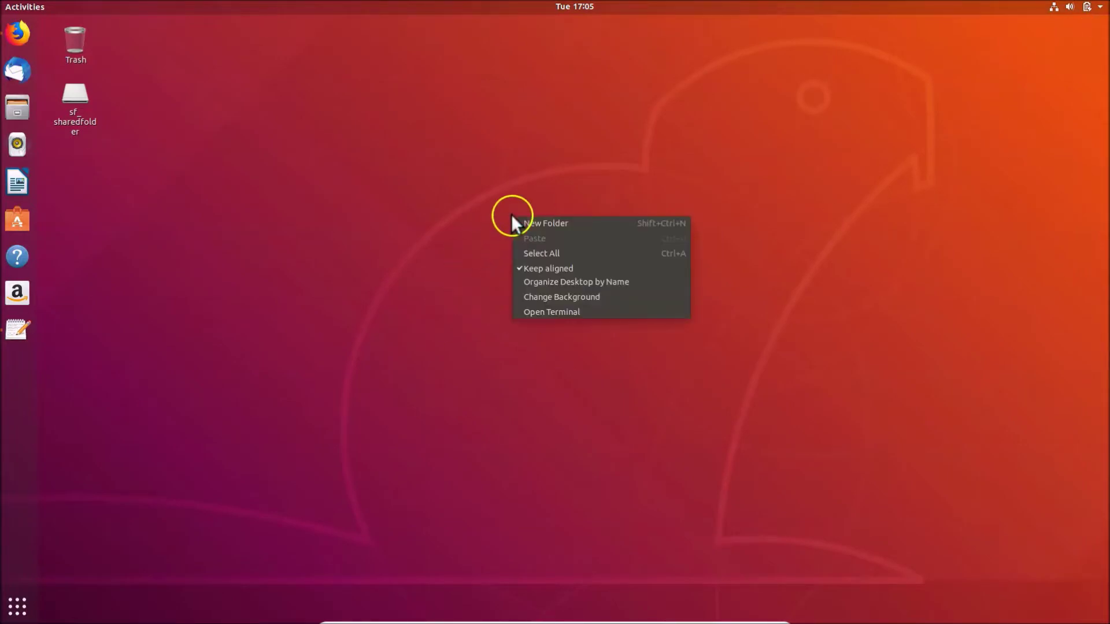
pyautogui.click(569, 312)
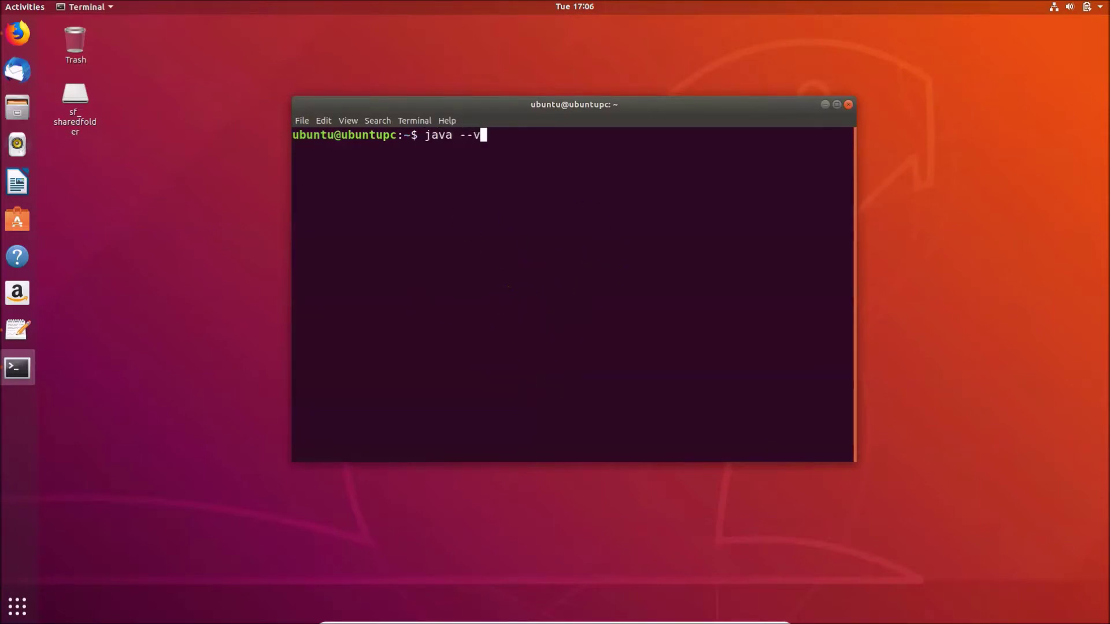
pyautogui.write('java --version')
pyautogui.press('Return')
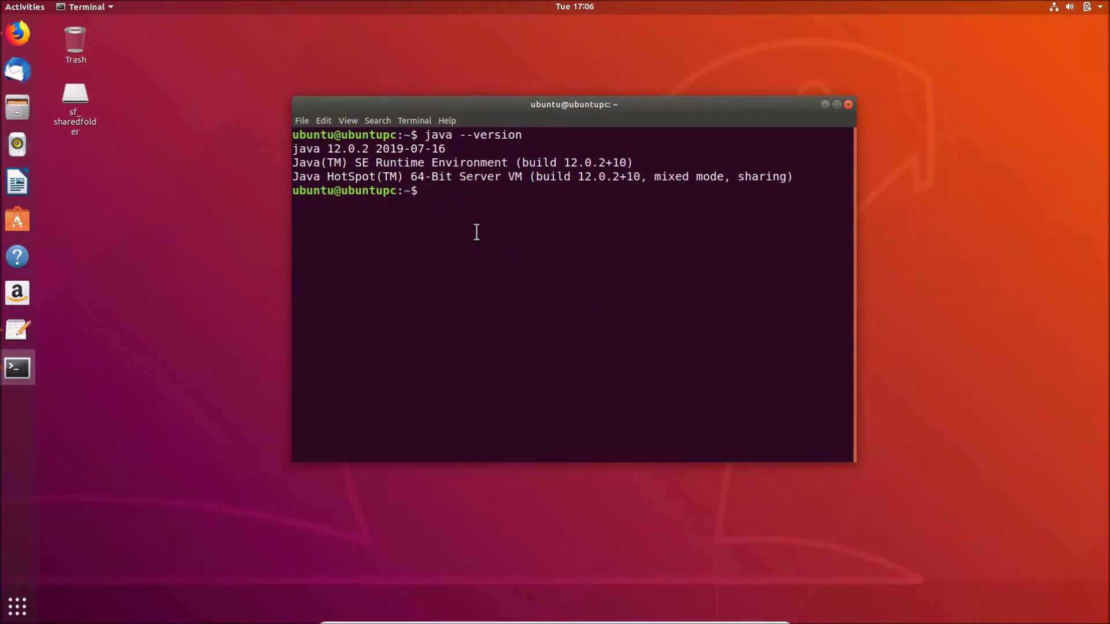
pyautogui.click(848, 105)
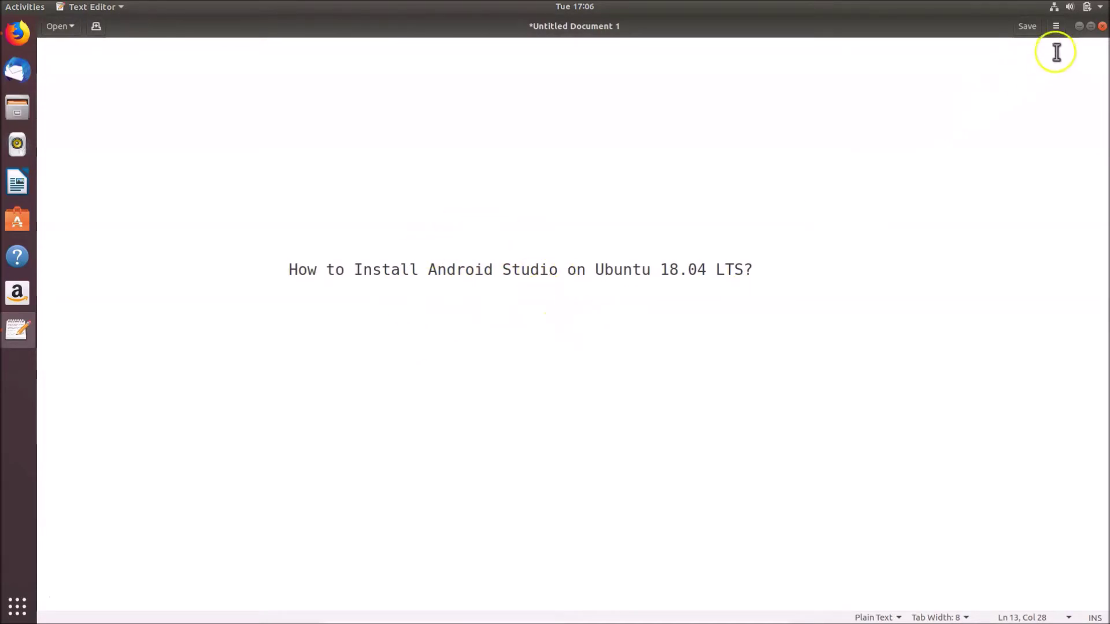
# Switch to Firefox and load google.com
pyautogui.click(1078, 28)
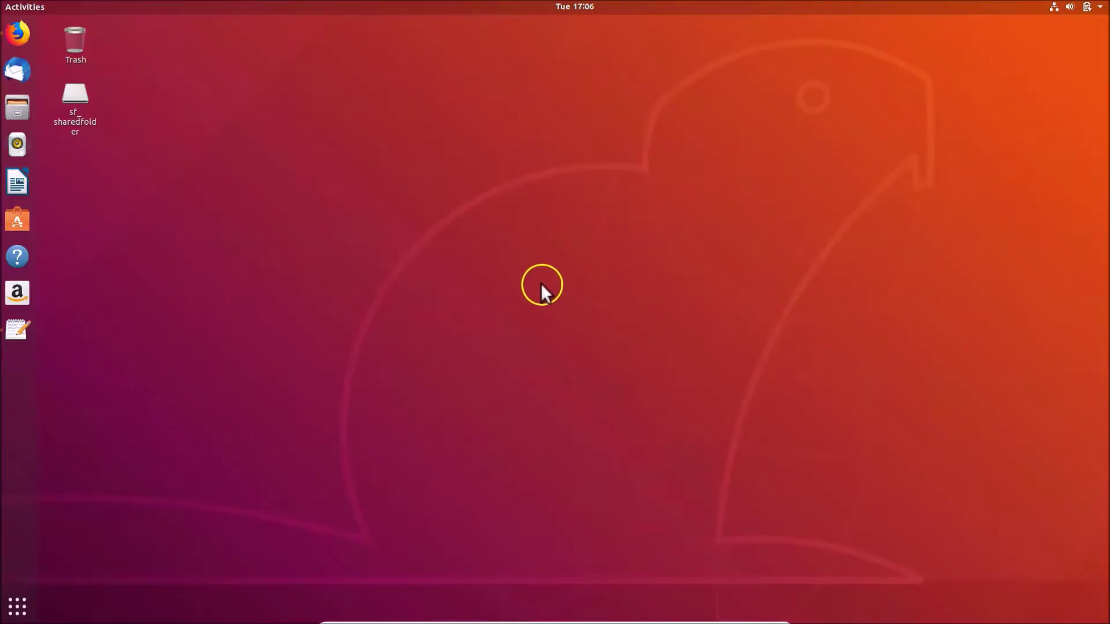
pyautogui.click(8, 46)
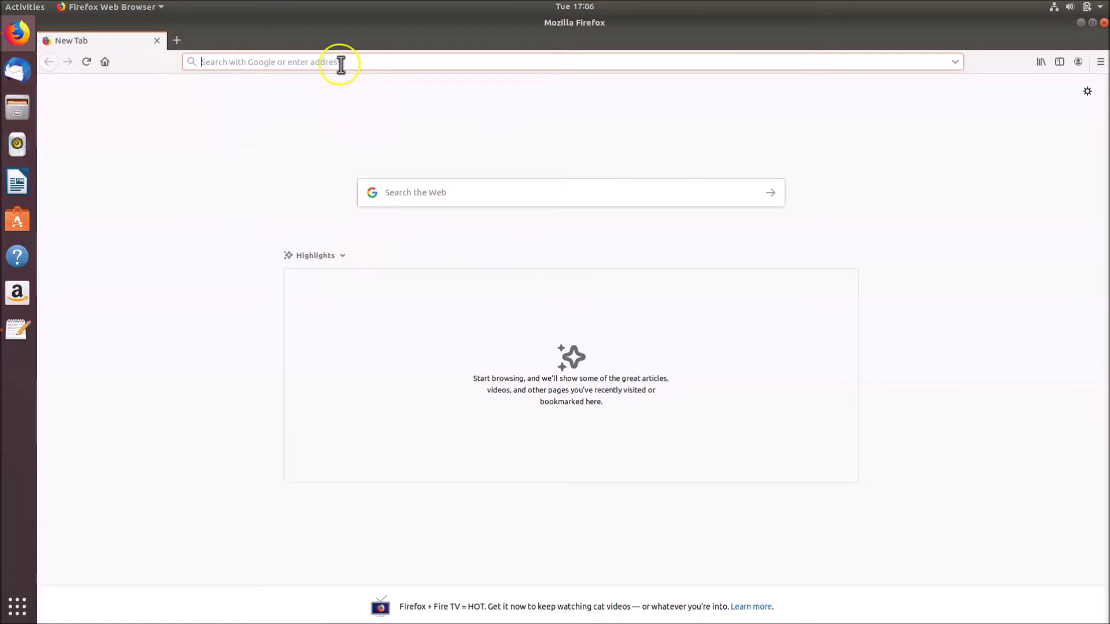
pyautogui.write('google.com/')
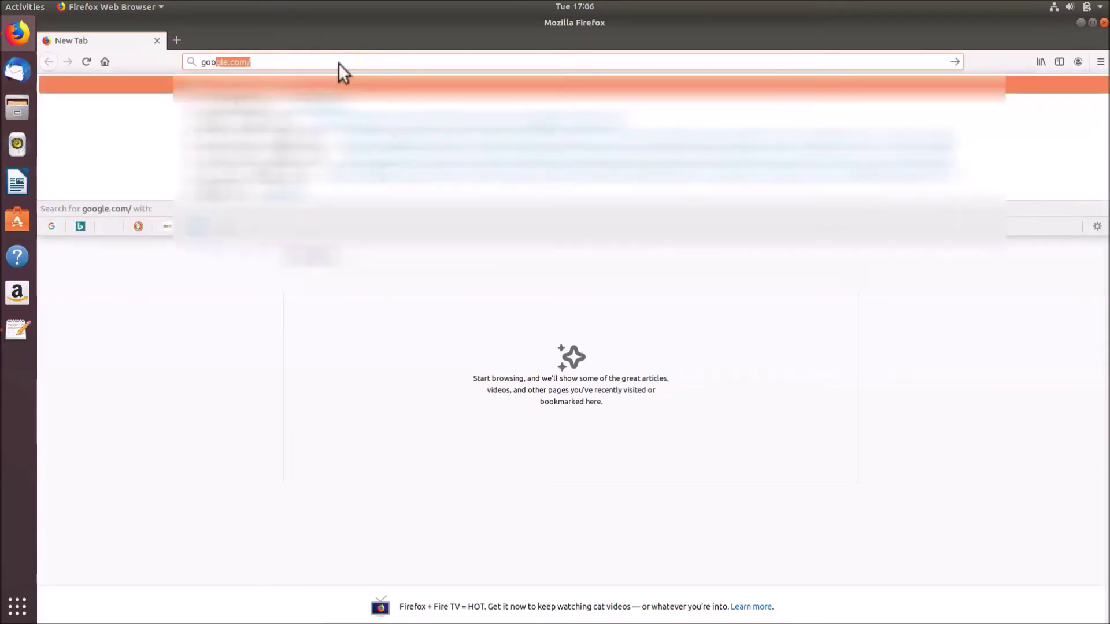
pyautogui.press('Return')
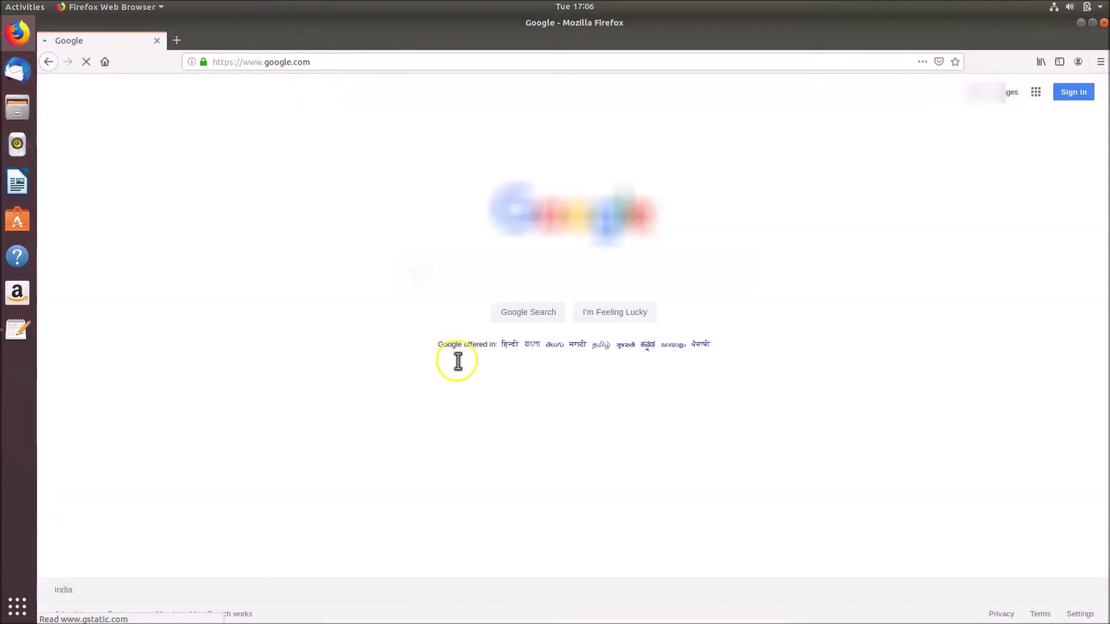
# Search Google for "android studio" and open the Android Developers result for downloading Android Studio and SDK tools
pyautogui.write('android studio')
pyautogui.press('Return')
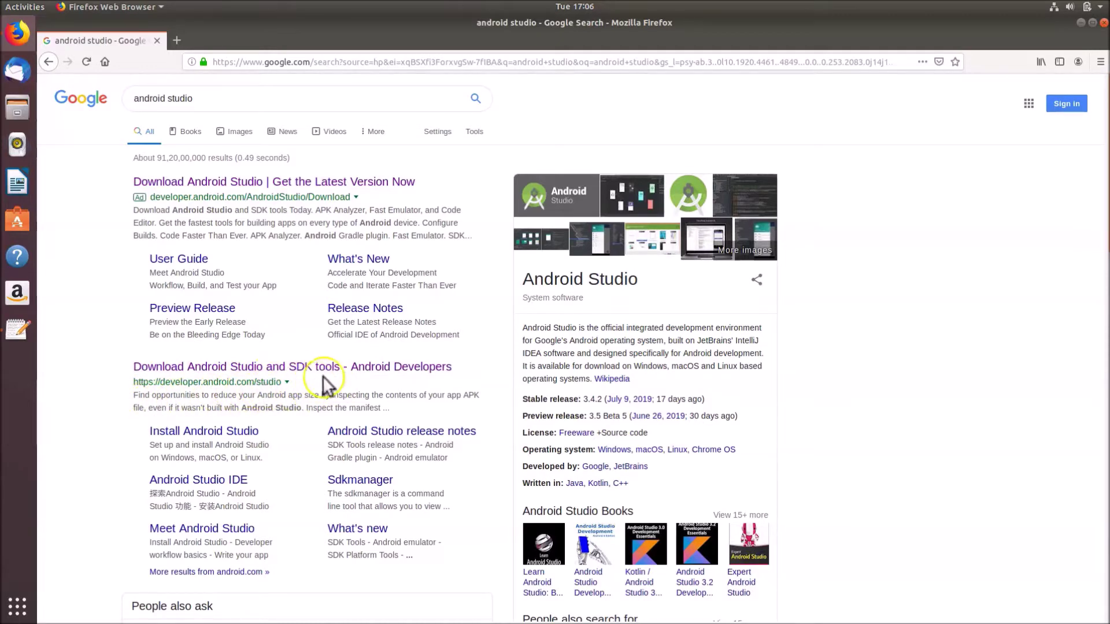
pyautogui.click(345, 370)
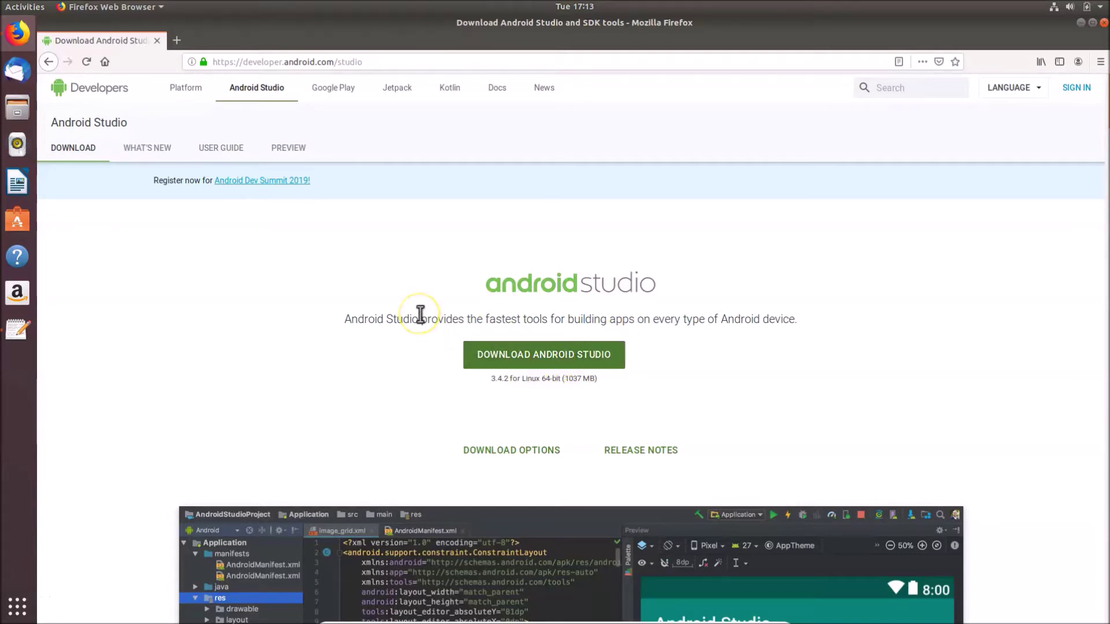
# Review the Android Studio page, examining the available download packages and the Linux system requirements
pyautogui.scroll(-10, 418, 312)
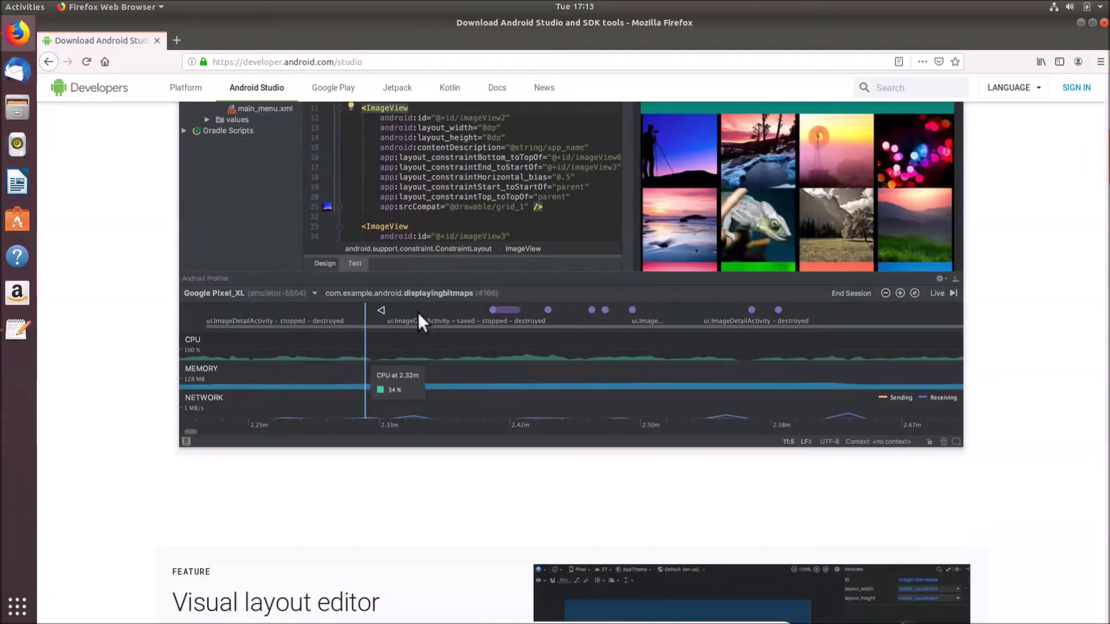
pyautogui.scroll(-20, 418, 312)
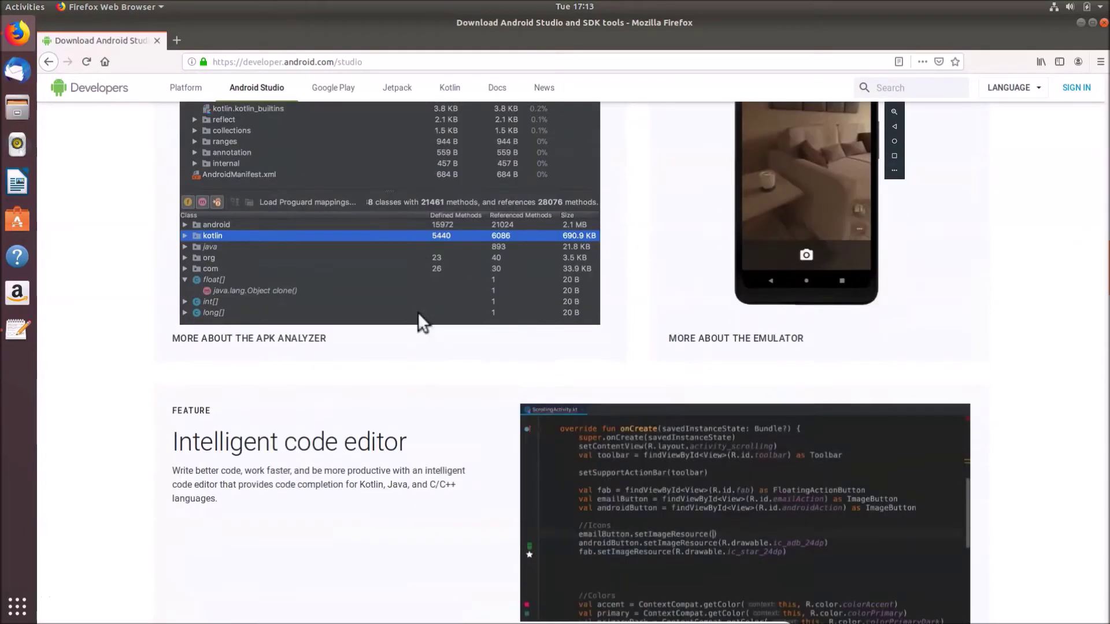
pyautogui.scroll(-15, 418, 312)
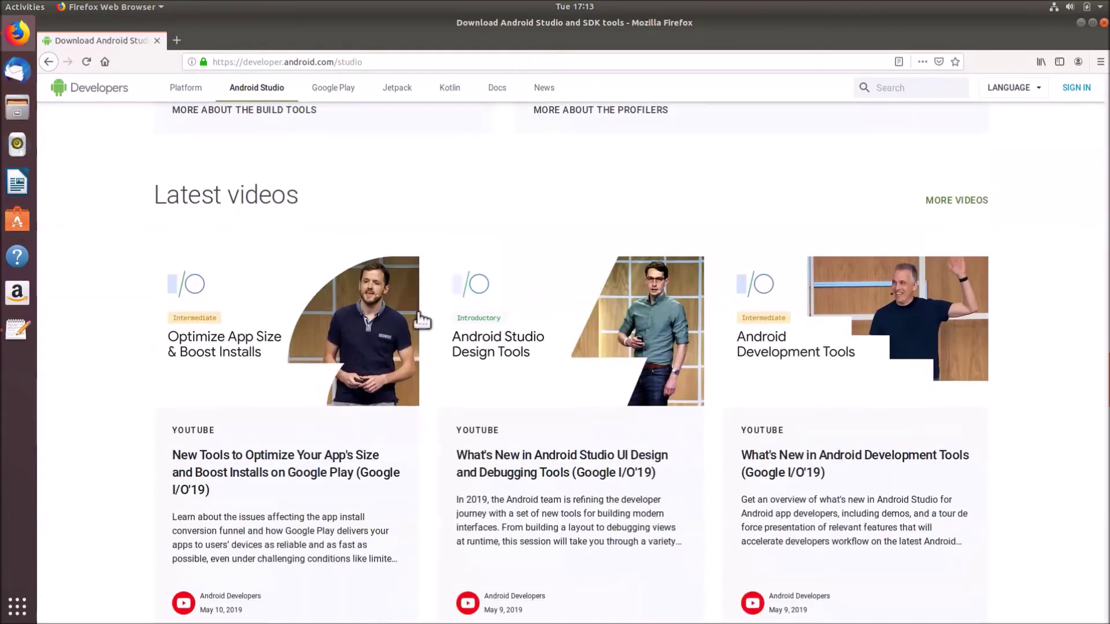
pyautogui.scroll(-15, 418, 312)
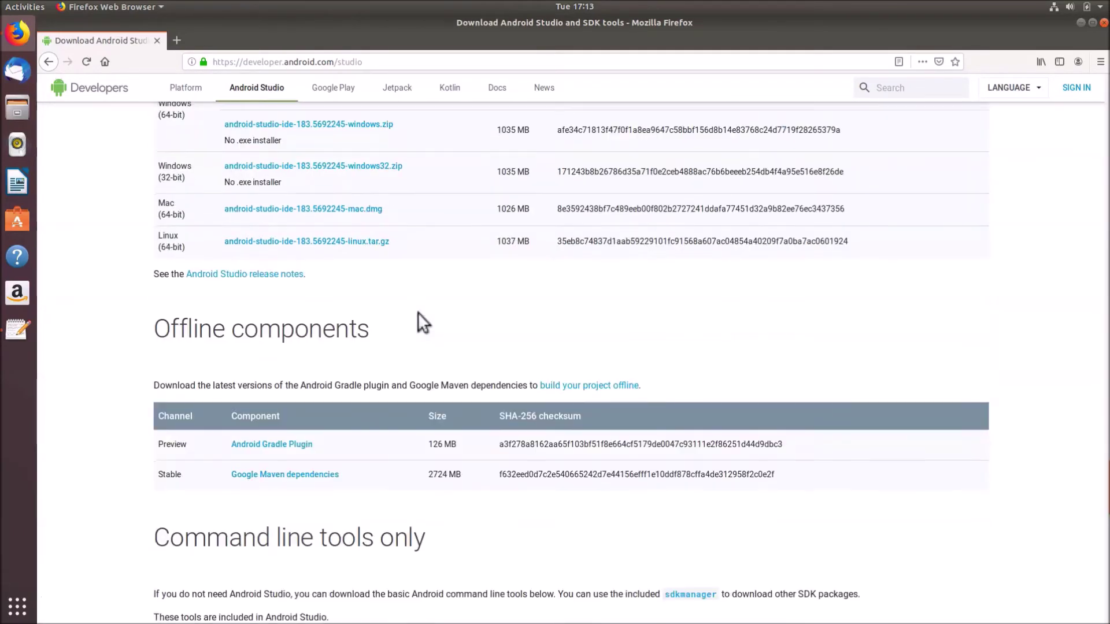
pyautogui.scroll(-15, 418, 312)
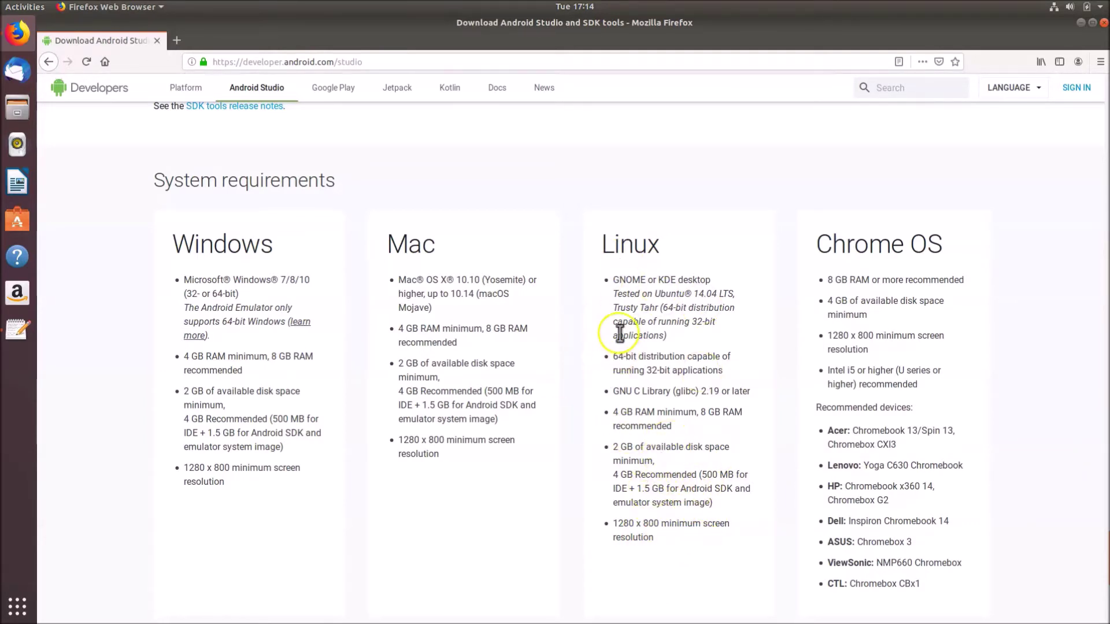
pyautogui.scroll(10, 533, 354)
pyautogui.scroll(20, 533, 345)
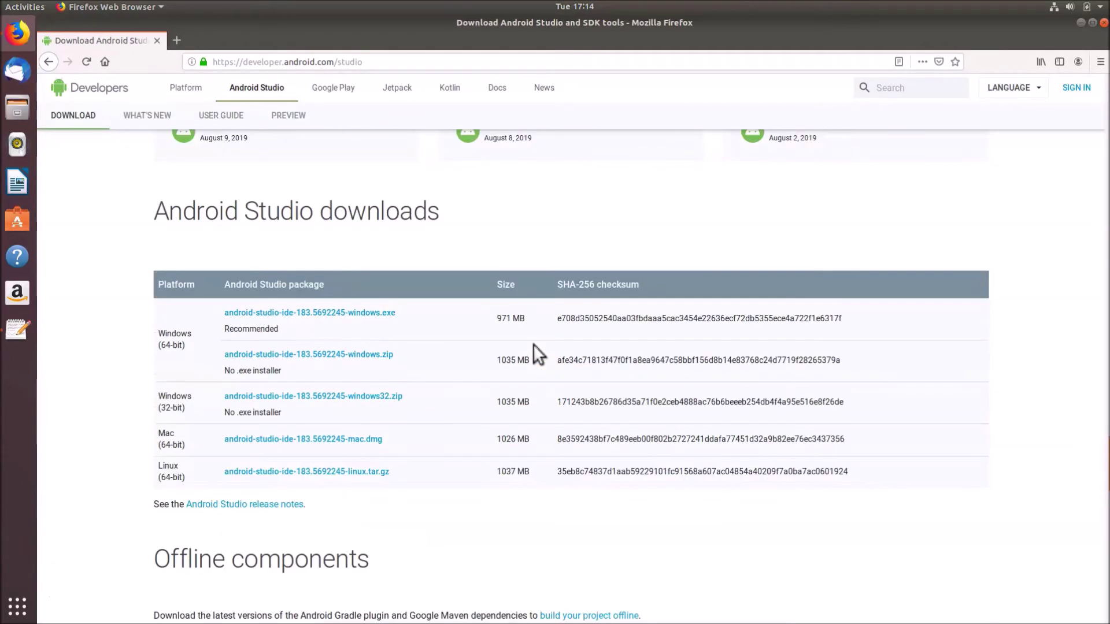
pyautogui.scroll(20, 532, 345)
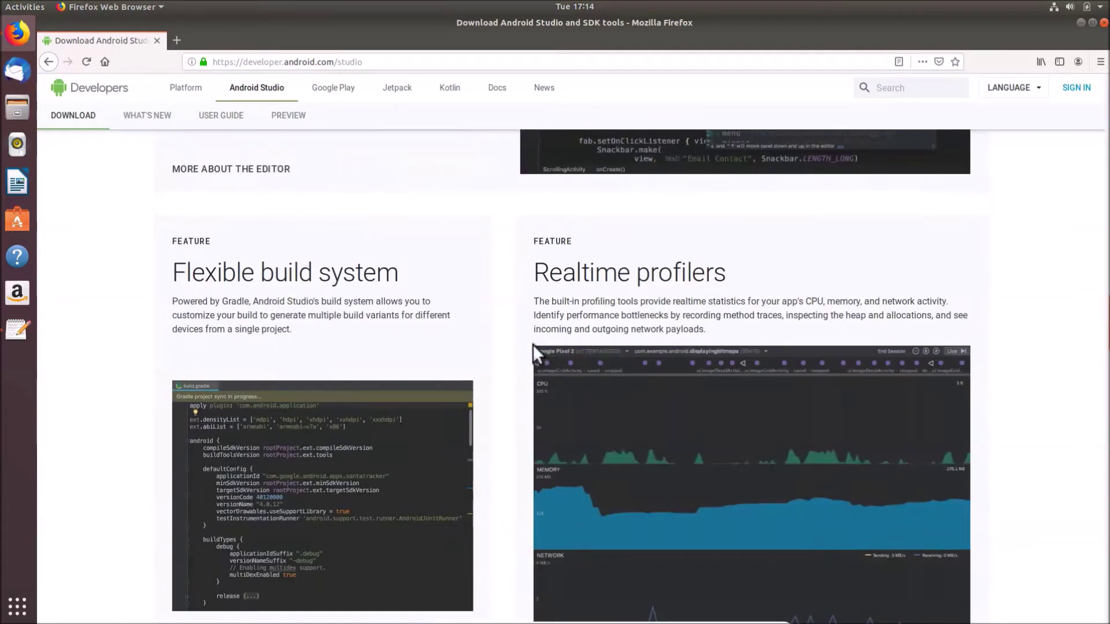
pyautogui.scroll(10, 526, 344)
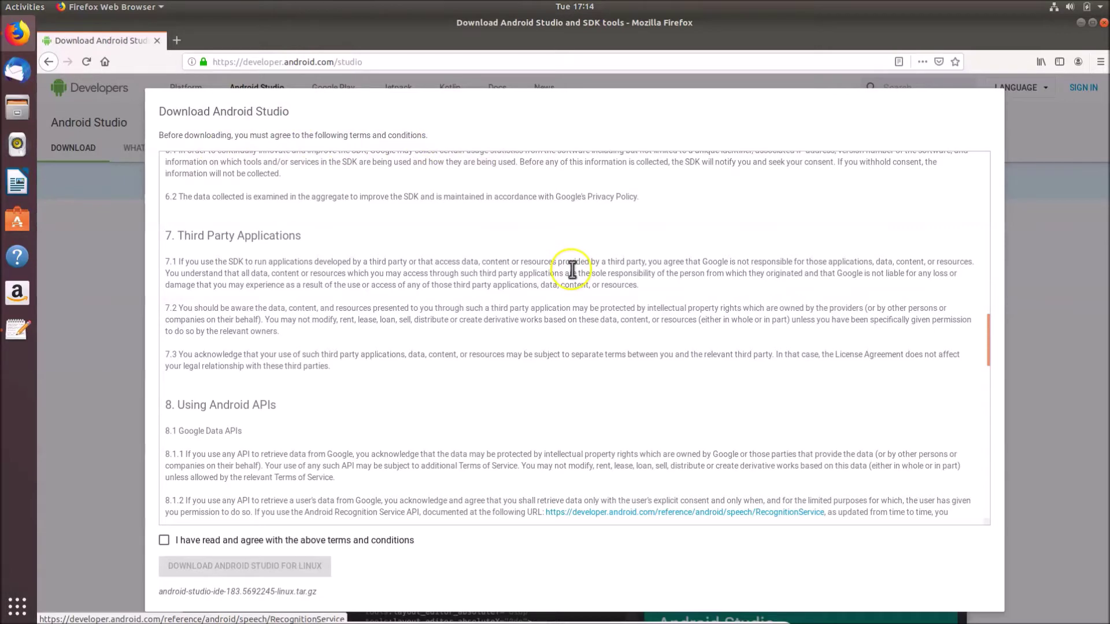
# Agree to the terms and conditions and download Android Studio for Linux, saving the android-studio-ide-183.5692245-linux.tar.gz file
pyautogui.scroll(-10, 572, 270)
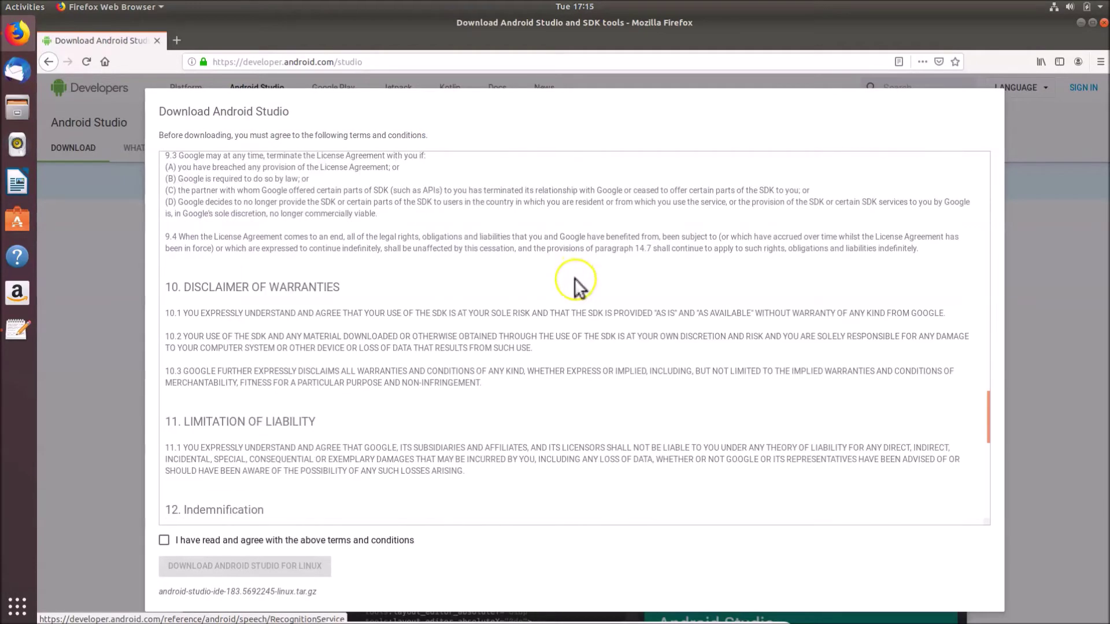
pyautogui.click(165, 541)
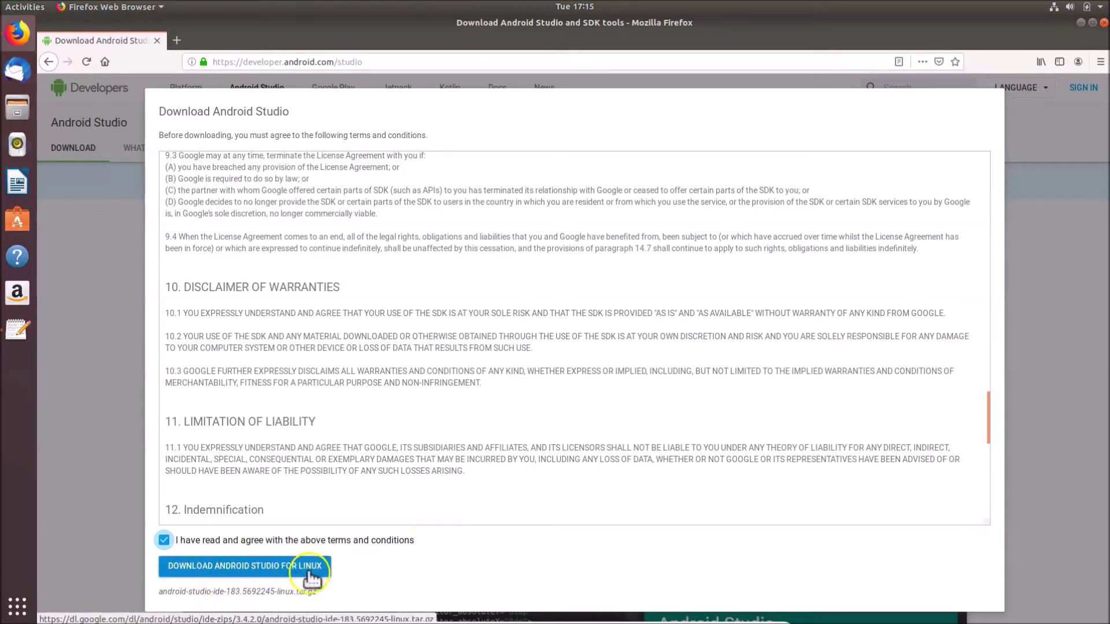
pyautogui.click(246, 569)
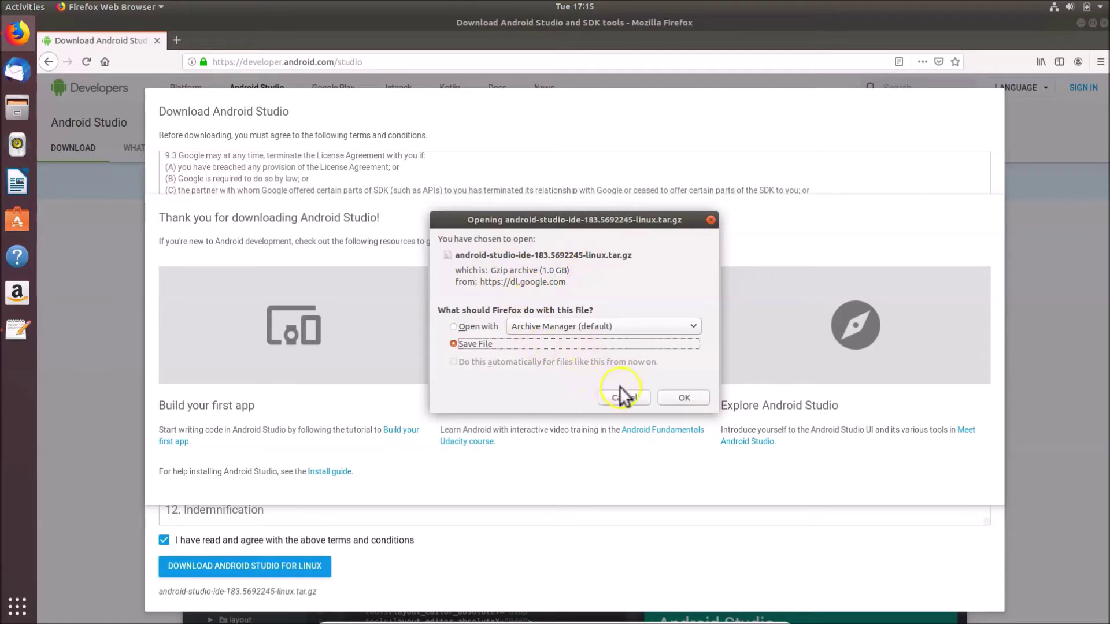
pyautogui.click(693, 399)
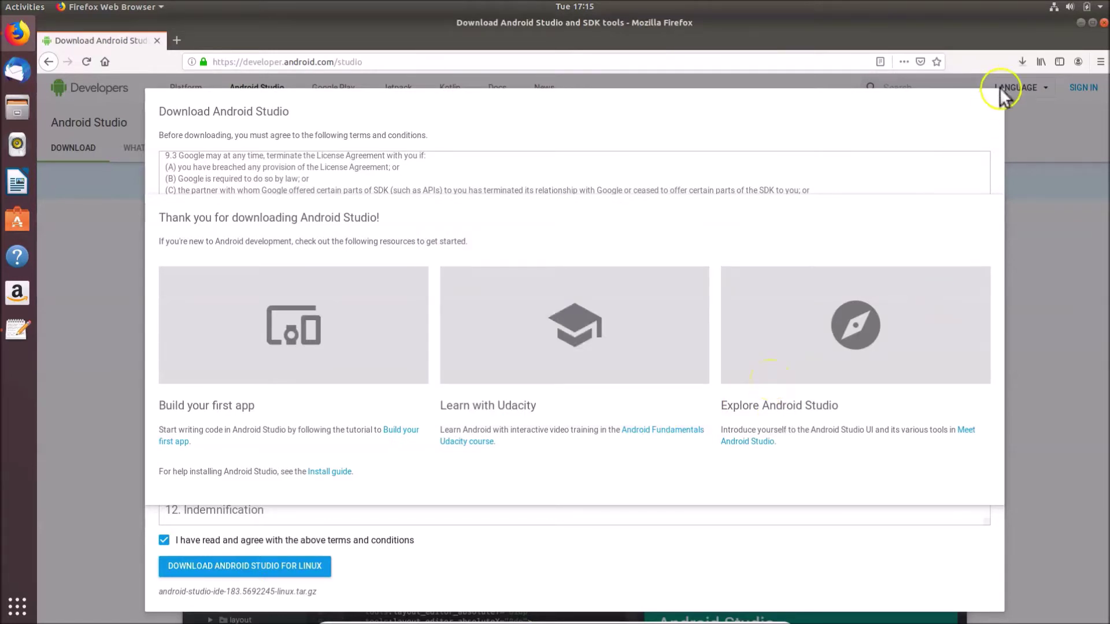
# Show the downloaded android-studio-ide-183.5692245-linux.tar.gz in its folder and extract the archive there
pyautogui.click(1022, 61)
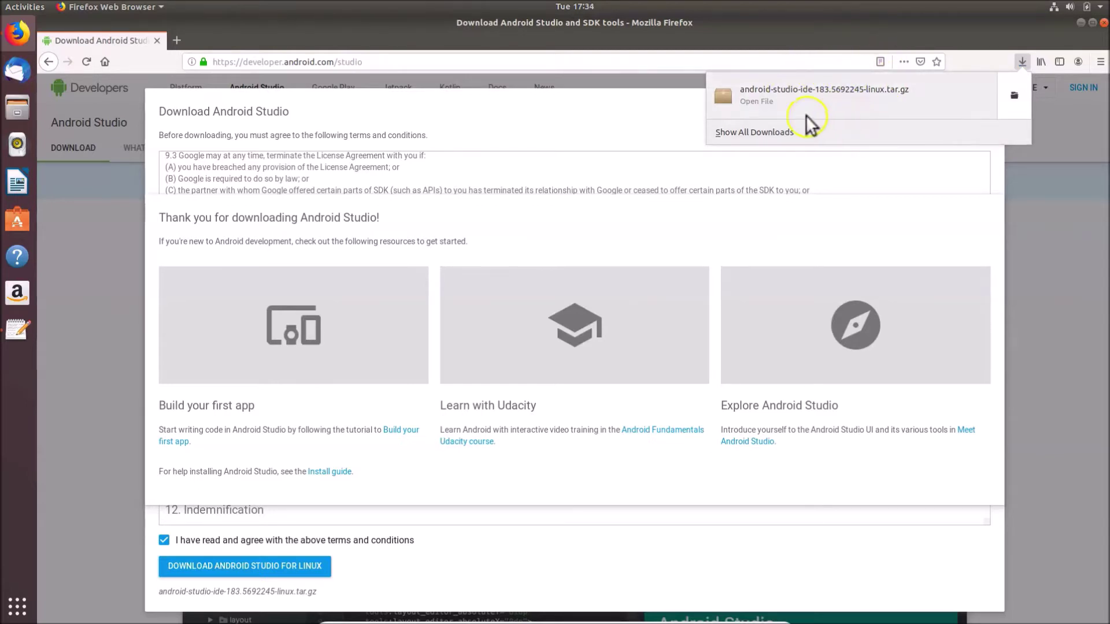
pyautogui.click(1014, 96)
pyautogui.click(347, 112)
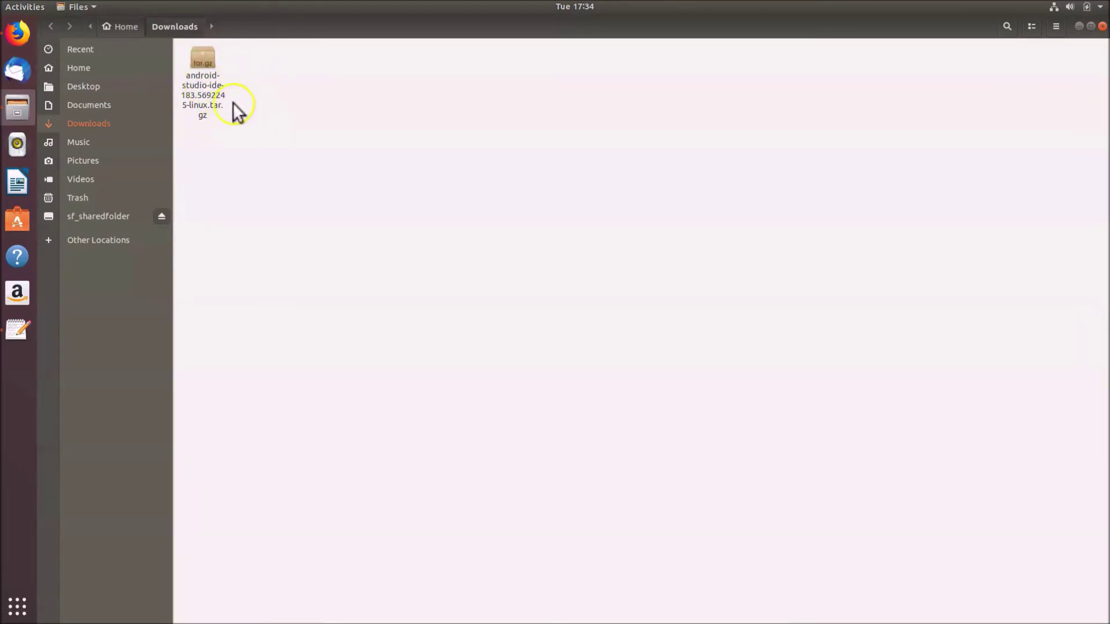
pyautogui.click(215, 73)
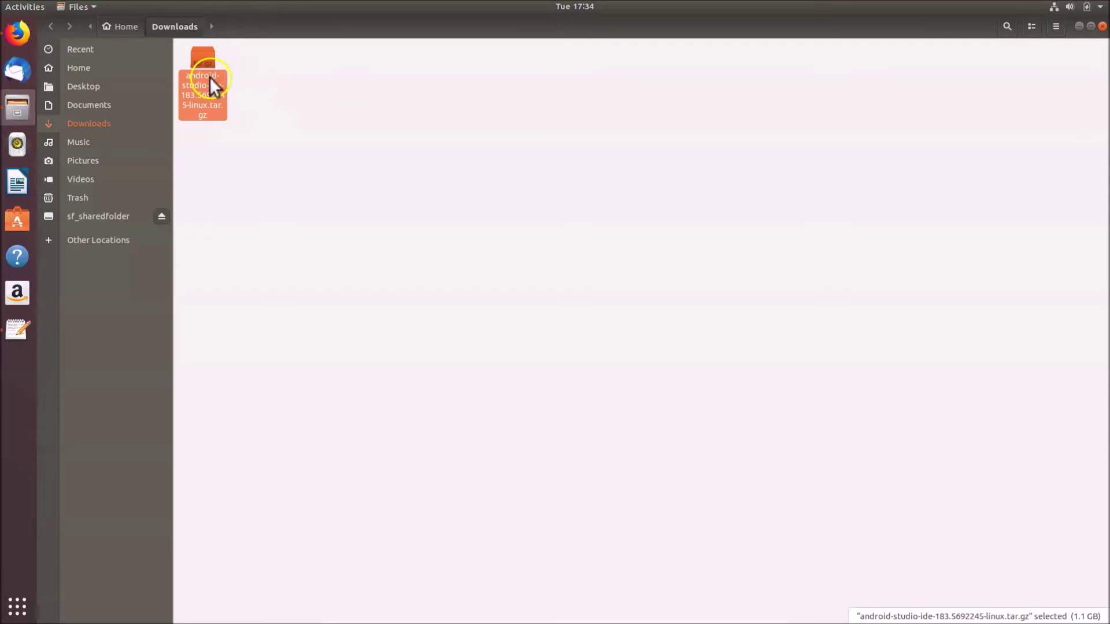
pyautogui.rightClick(210, 78)
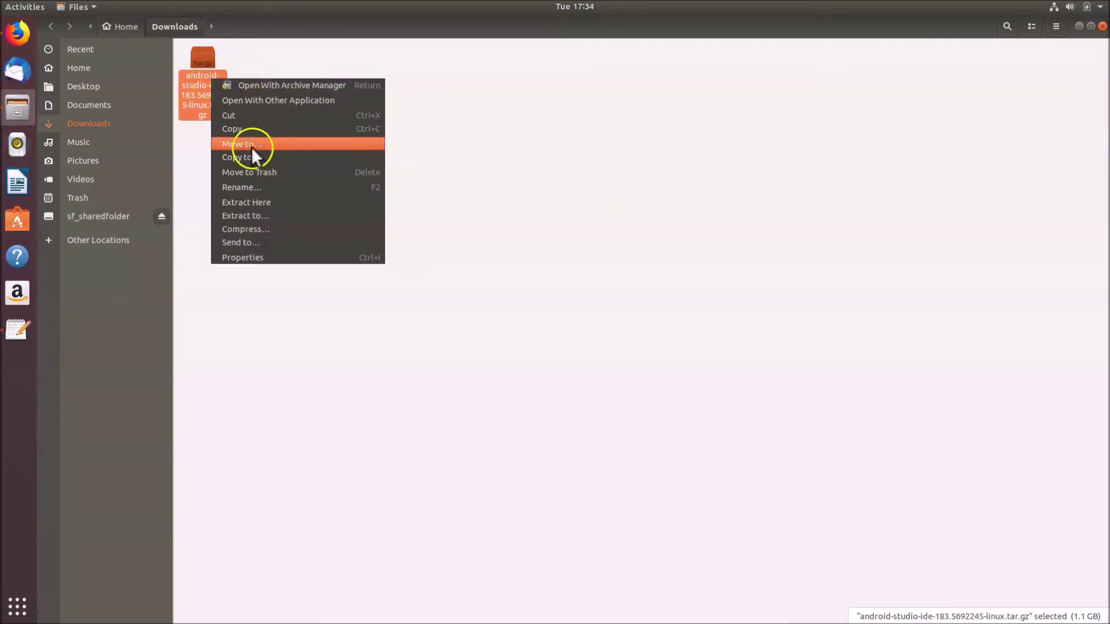
pyautogui.click(272, 202)
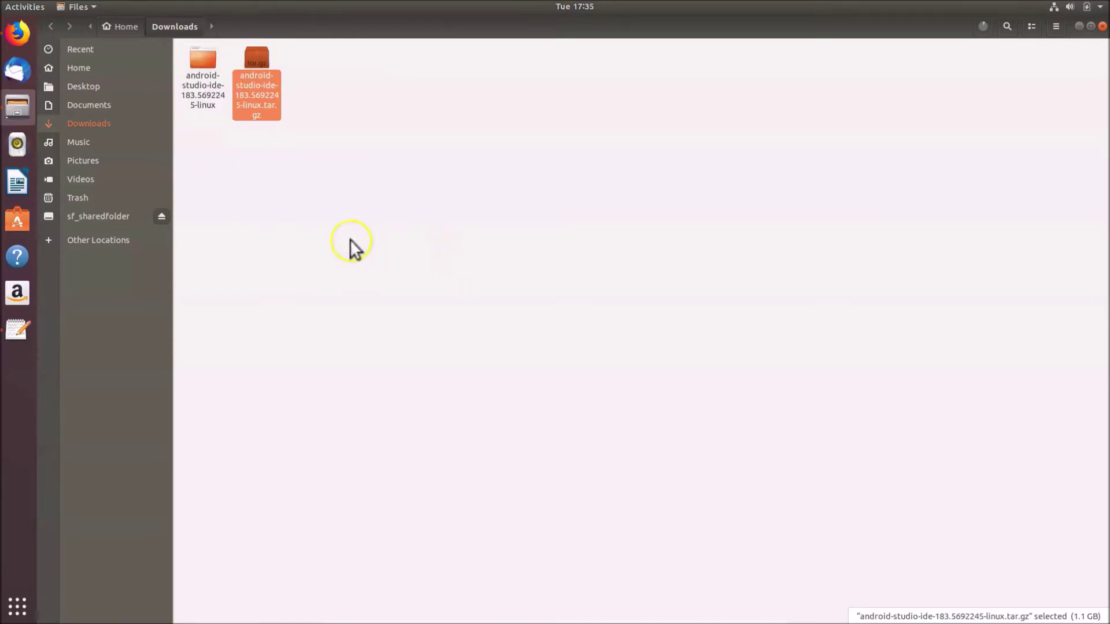
# Browse into the extracted android-studio-ide-183.5692245-linux folder and open its android-studio/bin subfolder
pyautogui.click(200, 57)
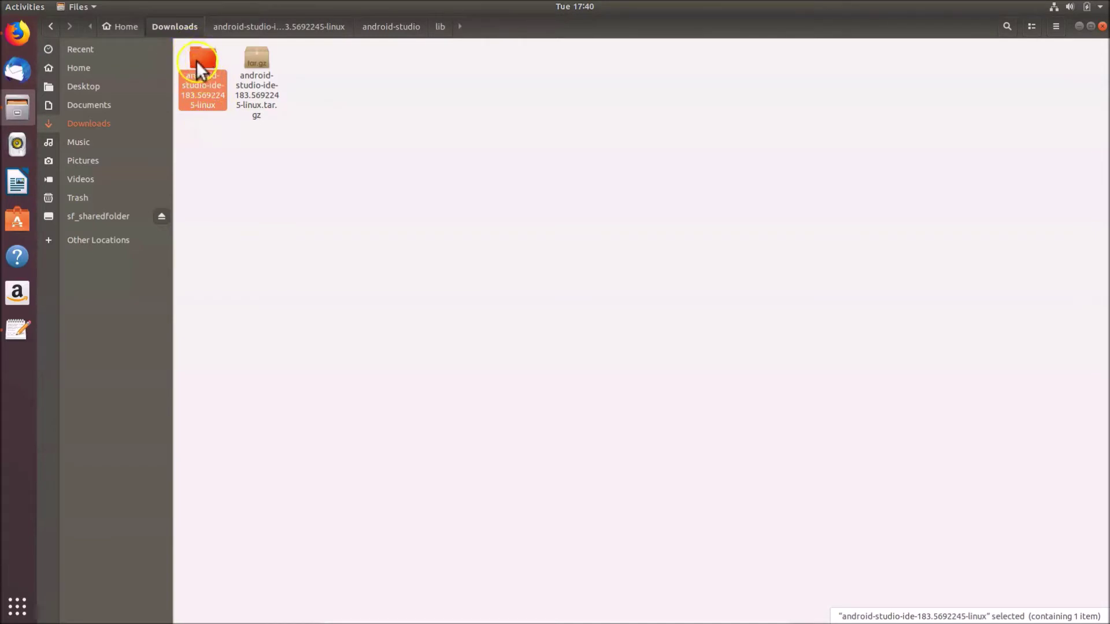
pyautogui.doubleClick(196, 60)
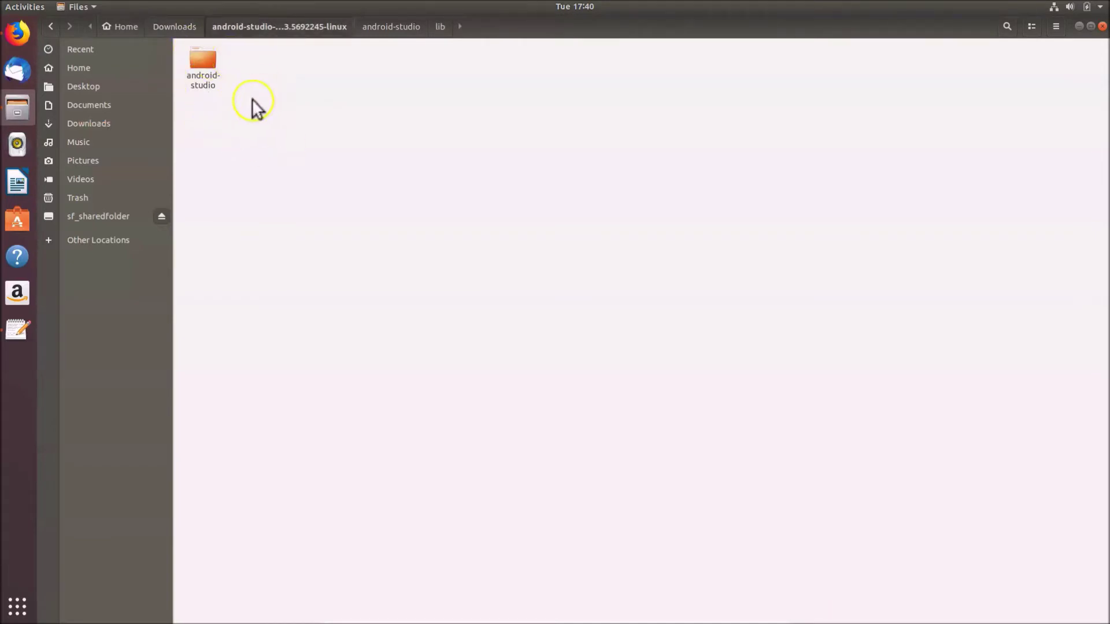
pyautogui.doubleClick(204, 60)
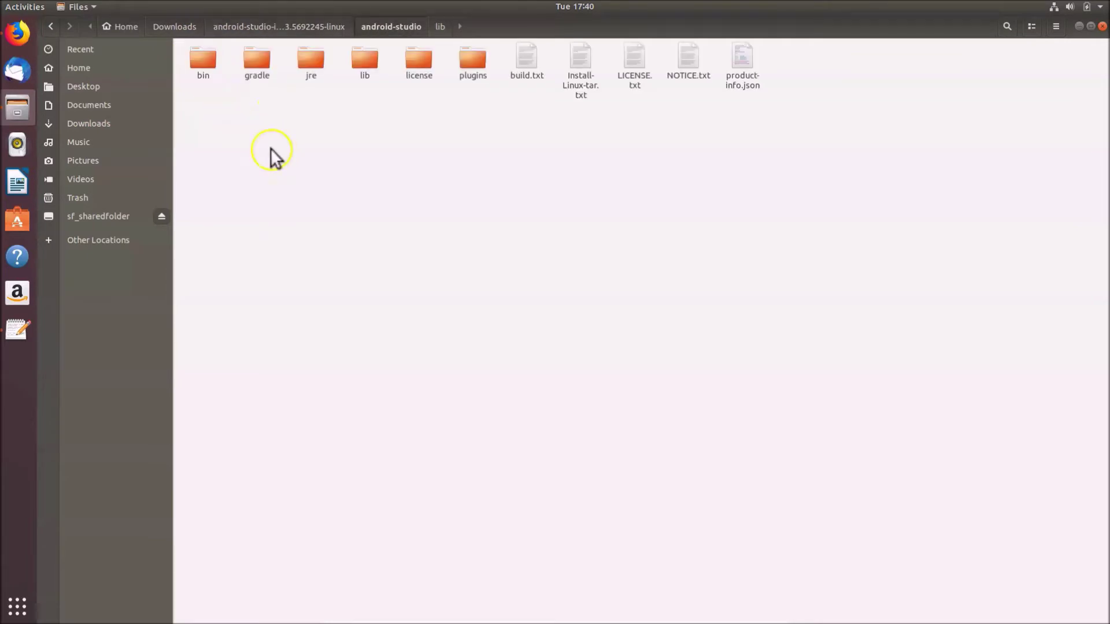
pyautogui.doubleClick(203, 68)
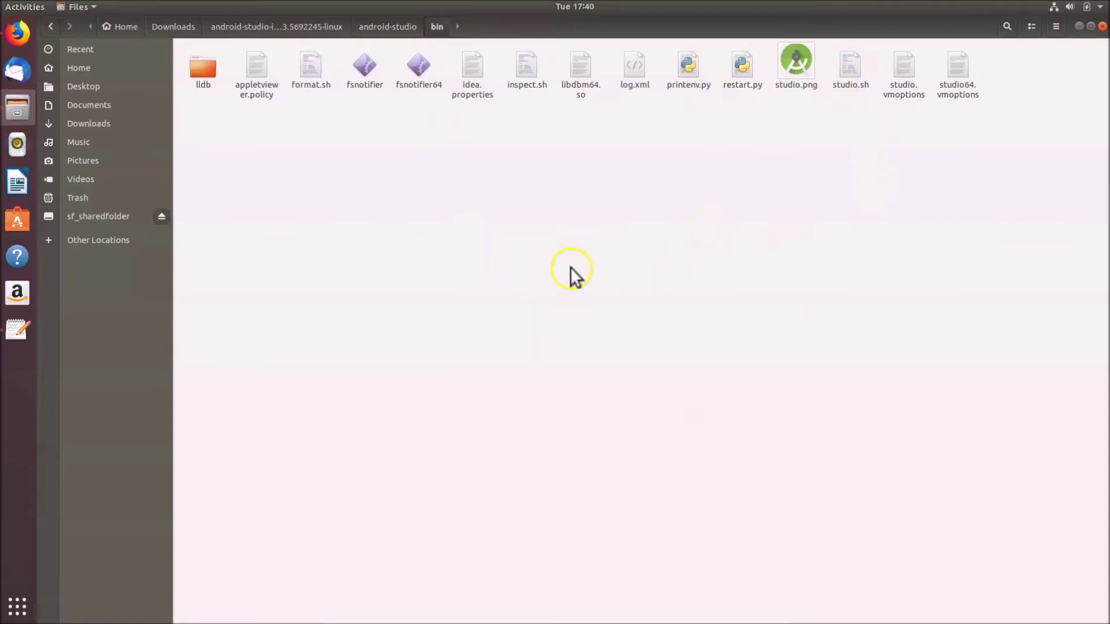
# Open a terminal in the bin folder and move its window clear of the folder path
pyautogui.rightClick(507, 192)
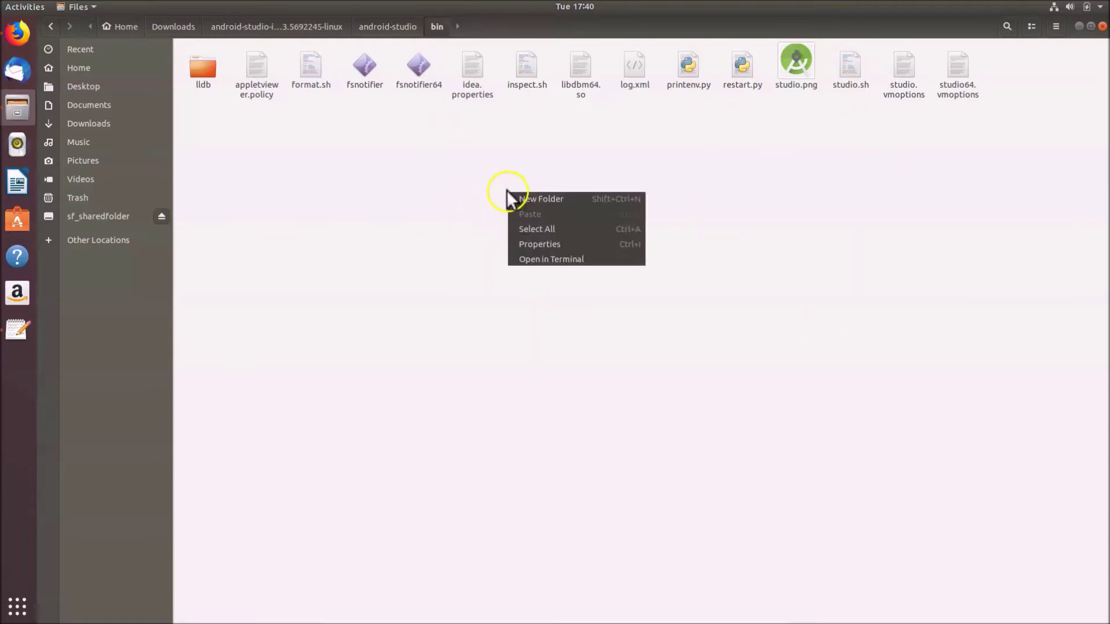
pyautogui.click(580, 260)
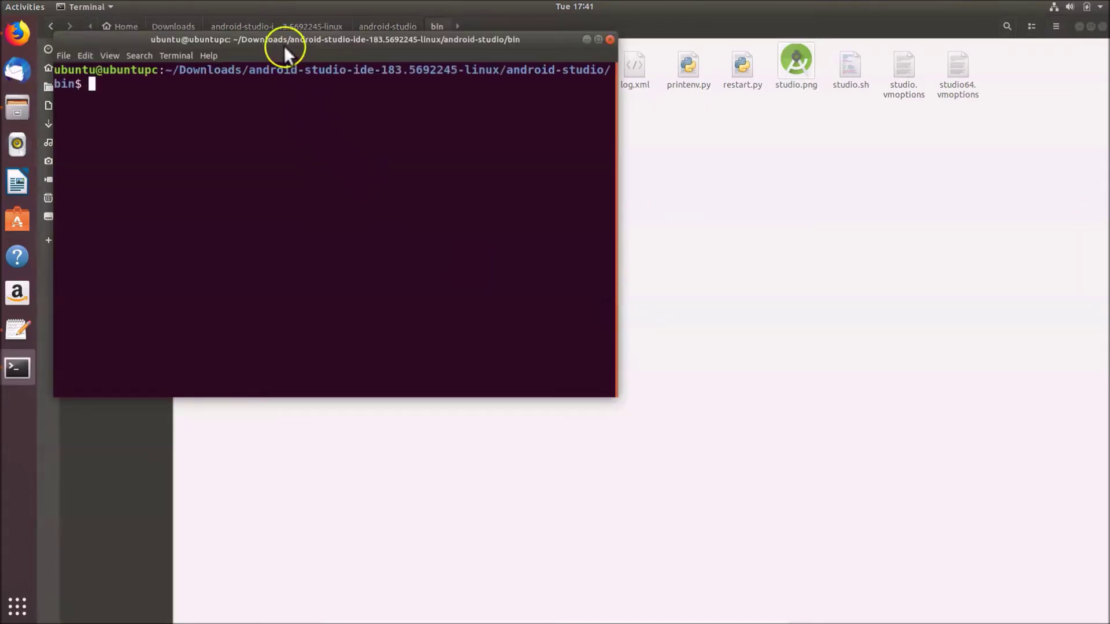
pyautogui.moveTo(300, 49); pyautogui.dragTo(496, 123)
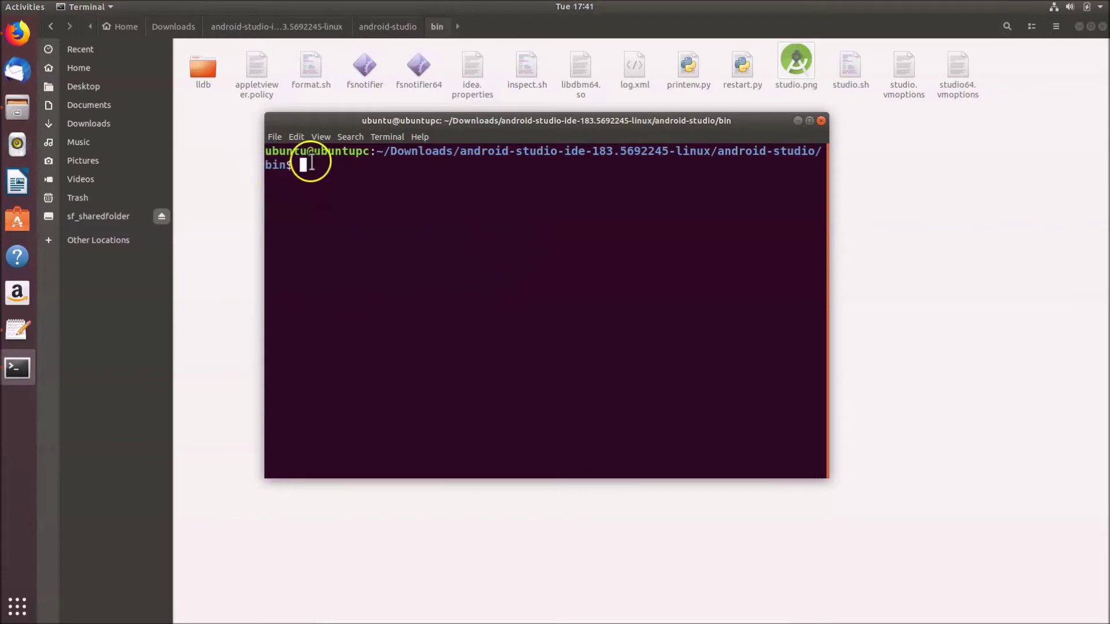
# Print the terminal's working directory with pwd and run the ./studio.sh script from the bin folder
pyautogui.write('pwd')
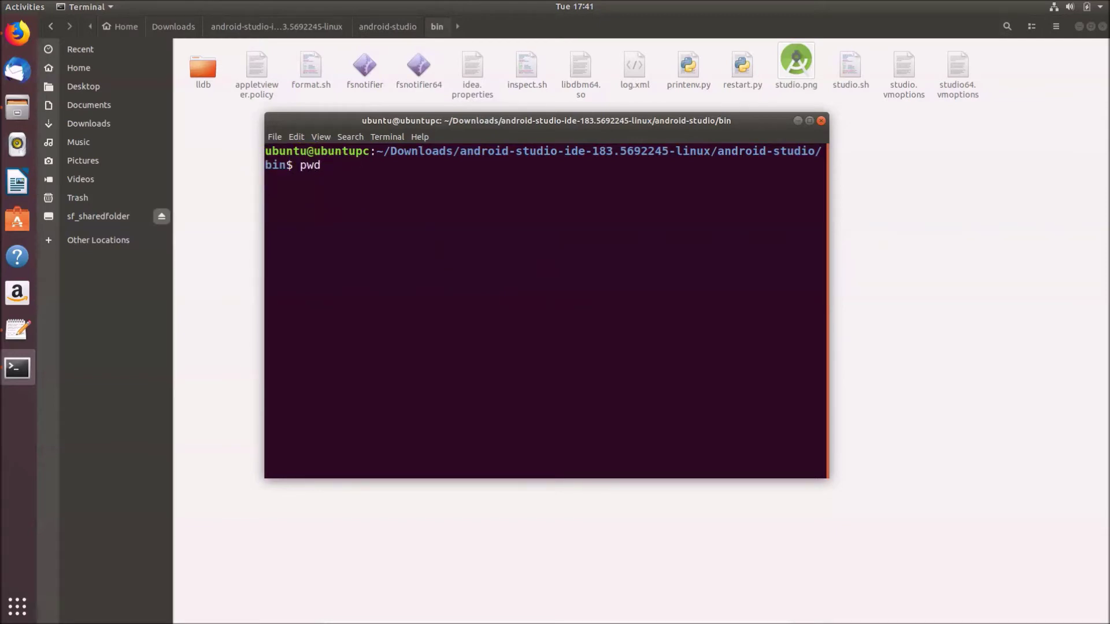
pyautogui.press('Return')
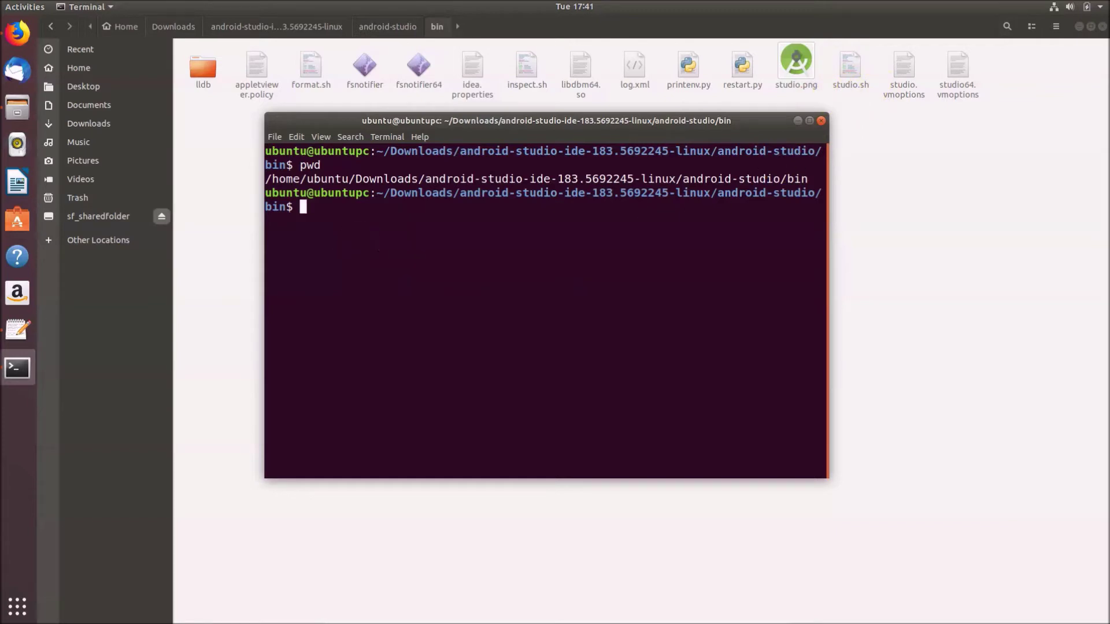
pyautogui.write('./studio.sh')
pyautogui.press('Return')
pyautogui.click(358, 250)
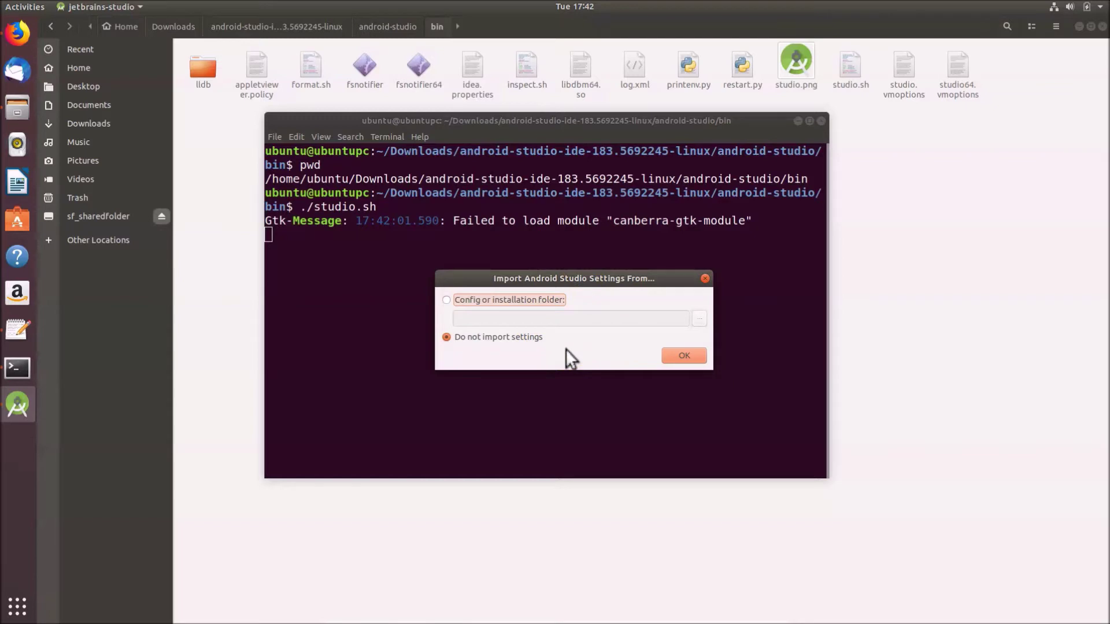
# Select Do not import settings for the Android Studio settings import and confirm it
pyautogui.click(485, 314)
pyautogui.click(519, 335)
pyautogui.click(688, 359)
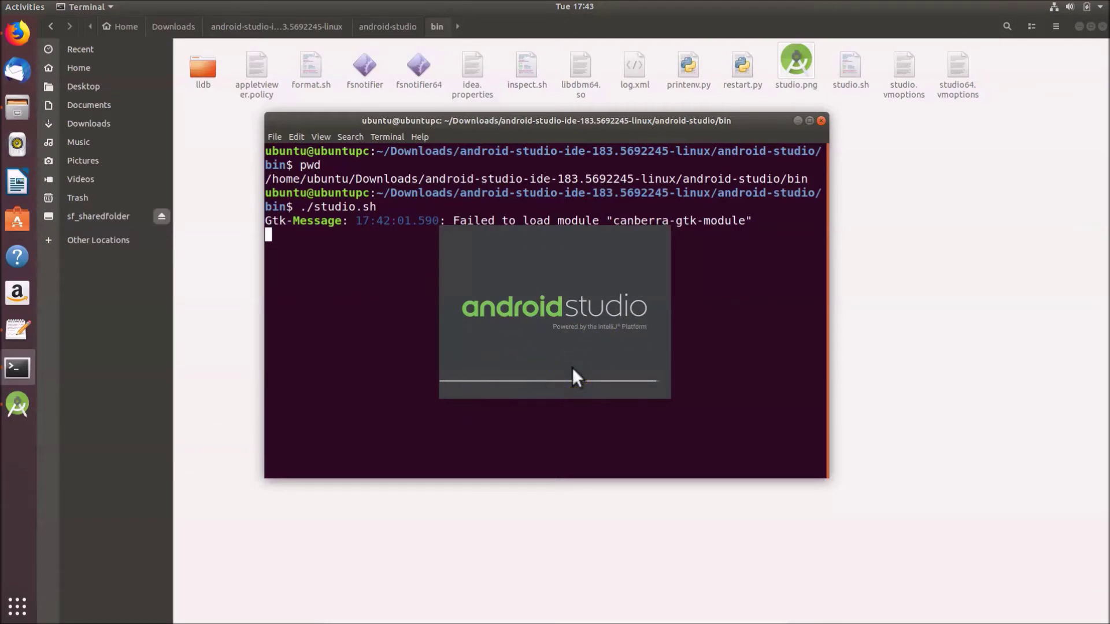
# Decline to send usage statistics to Google in the Data Sharing dialog
pyautogui.click(661, 414)
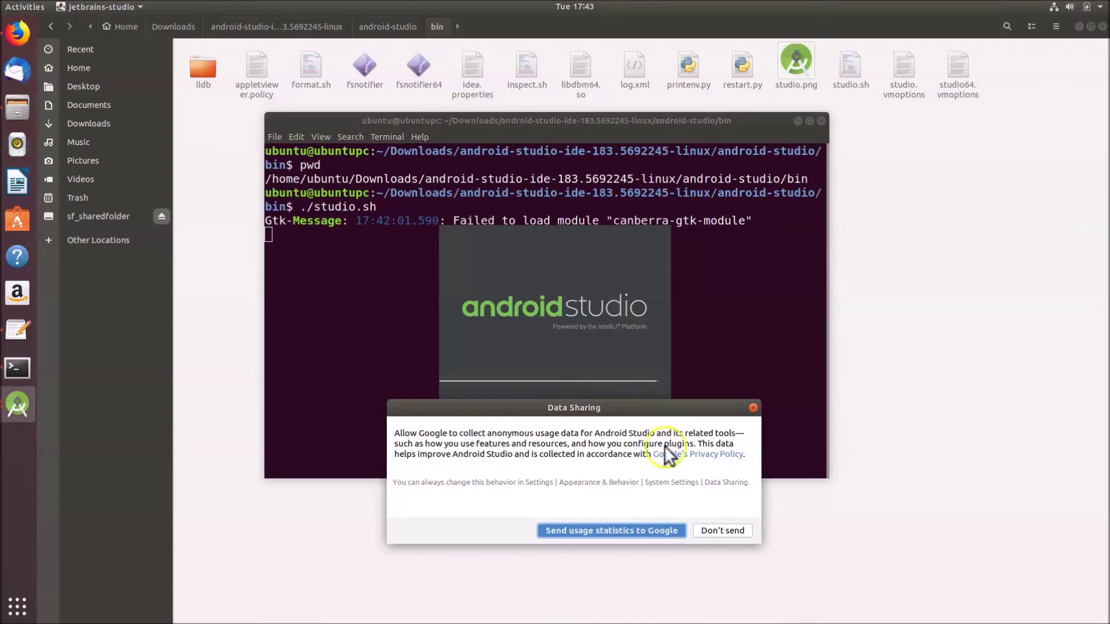
pyautogui.click(586, 419)
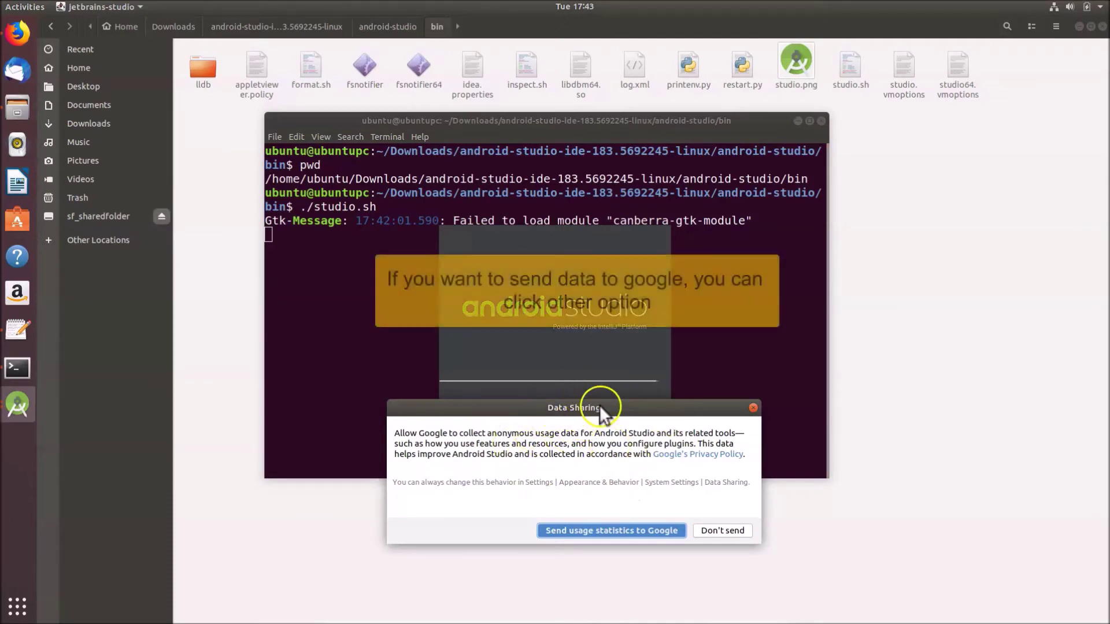
pyautogui.click(723, 535)
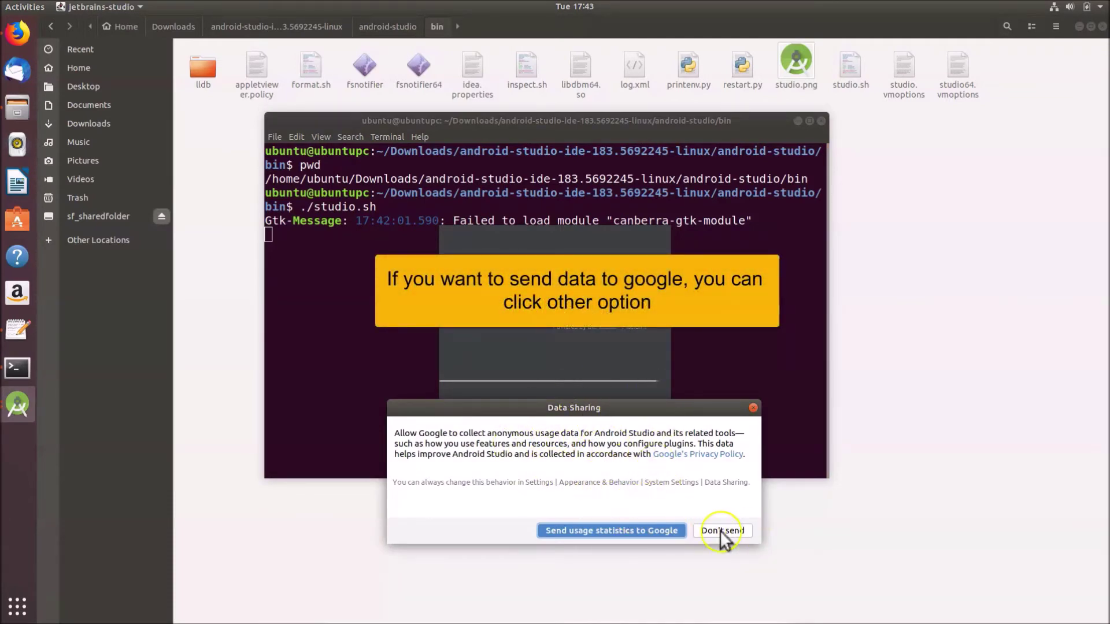
pyautogui.click(723, 532)
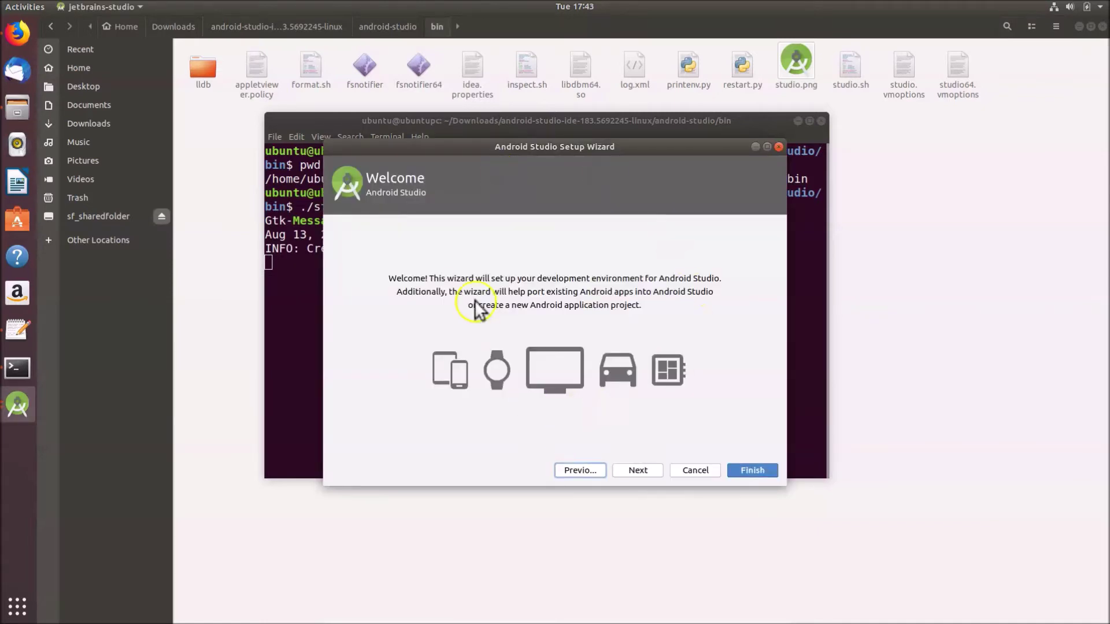
# Proceed past the setup wizard's welcome page and accept the Standard install type
pyautogui.click(394, 210)
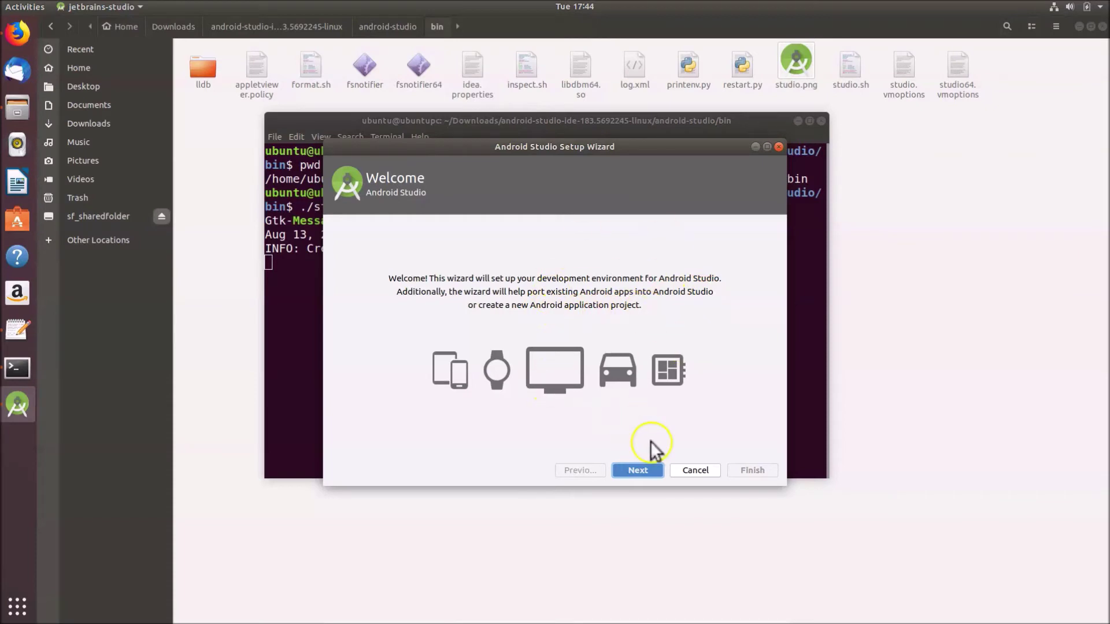
pyautogui.click(640, 479)
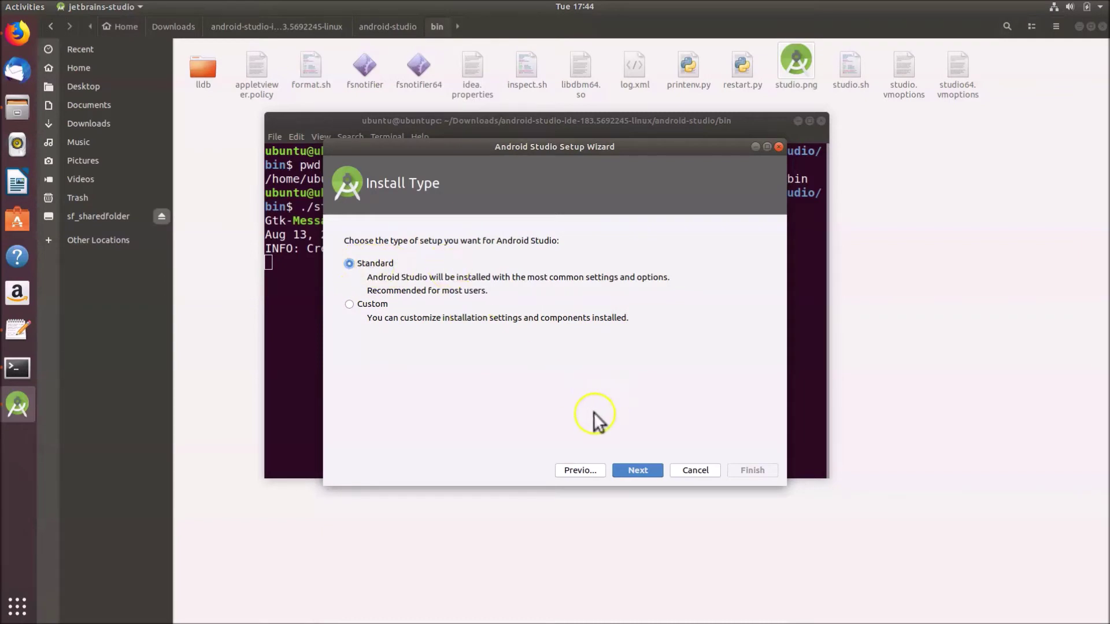
pyautogui.click(634, 470)
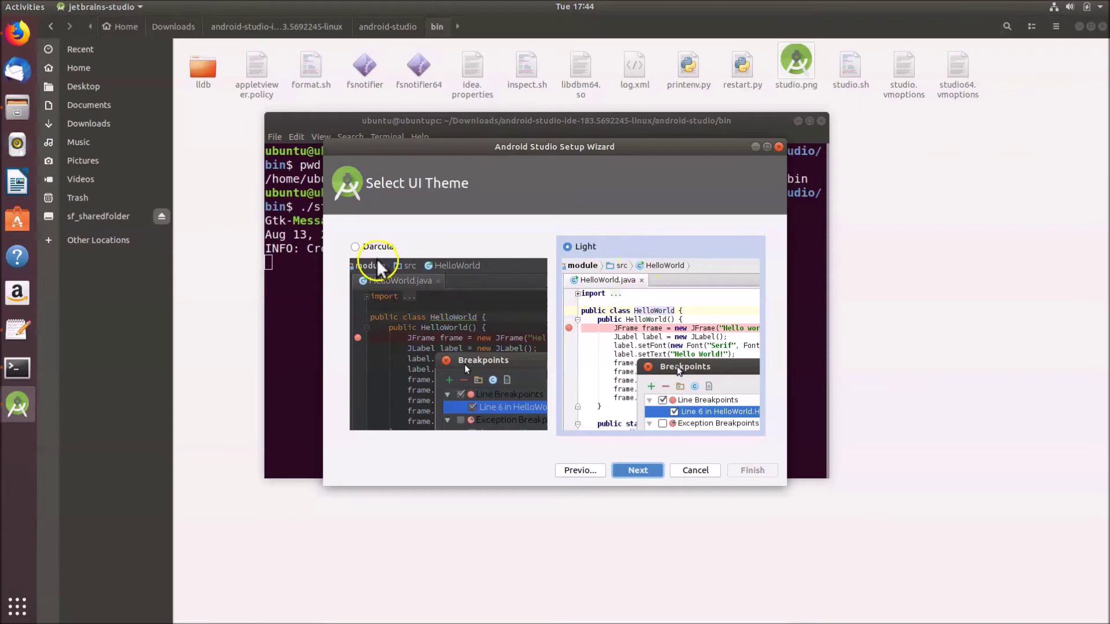
# Preview the Darcula UI theme, return to the Light theme and continue with it
pyautogui.click(355, 247)
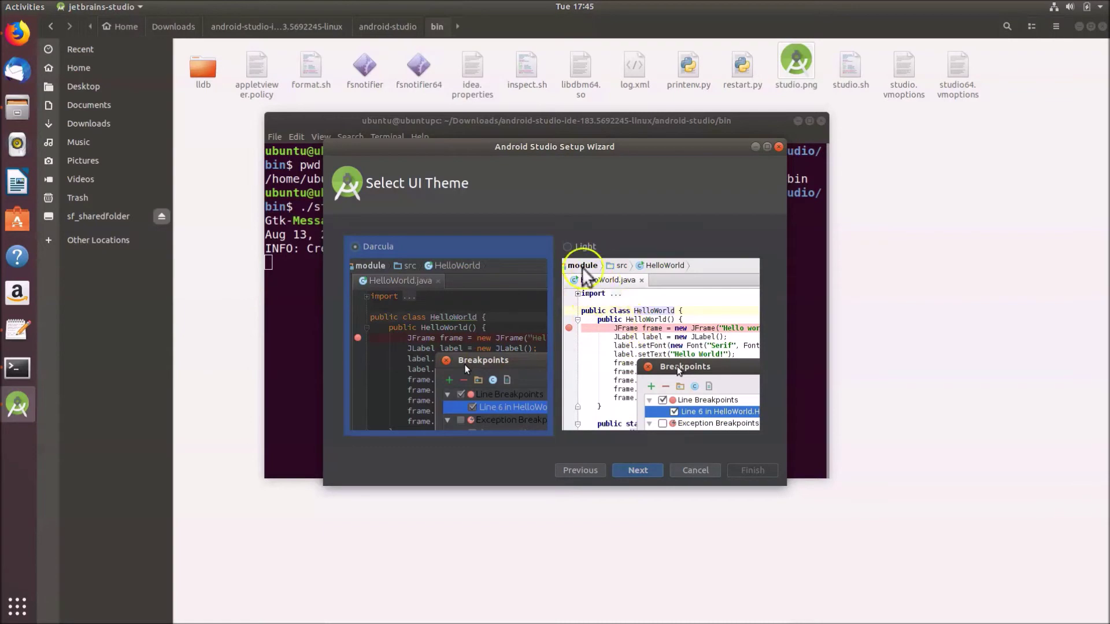
pyautogui.click(575, 247)
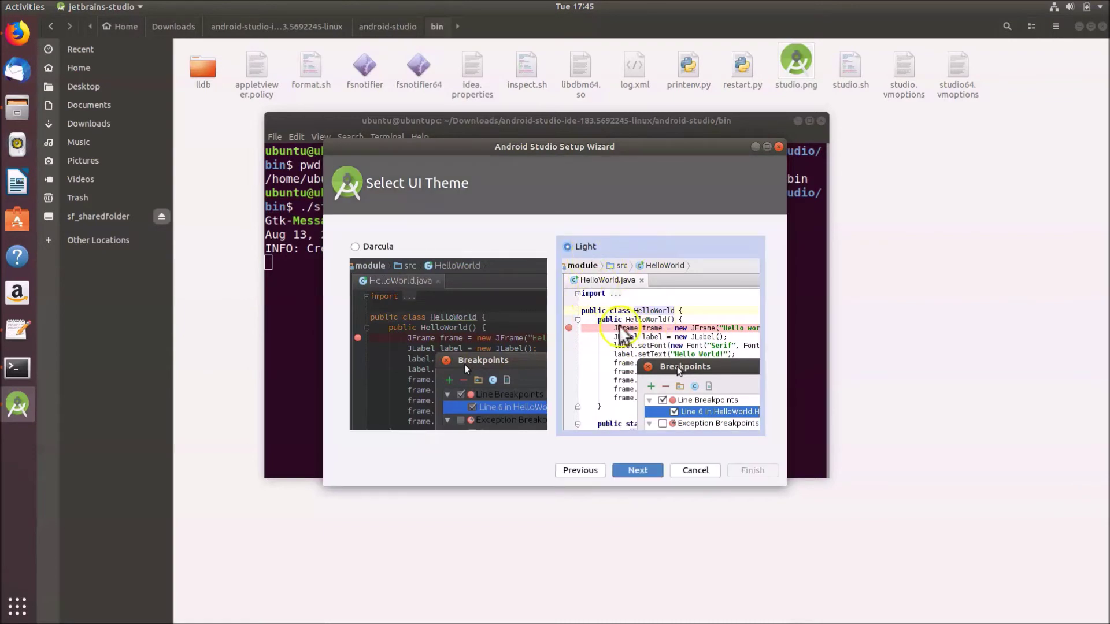
pyautogui.click(637, 471)
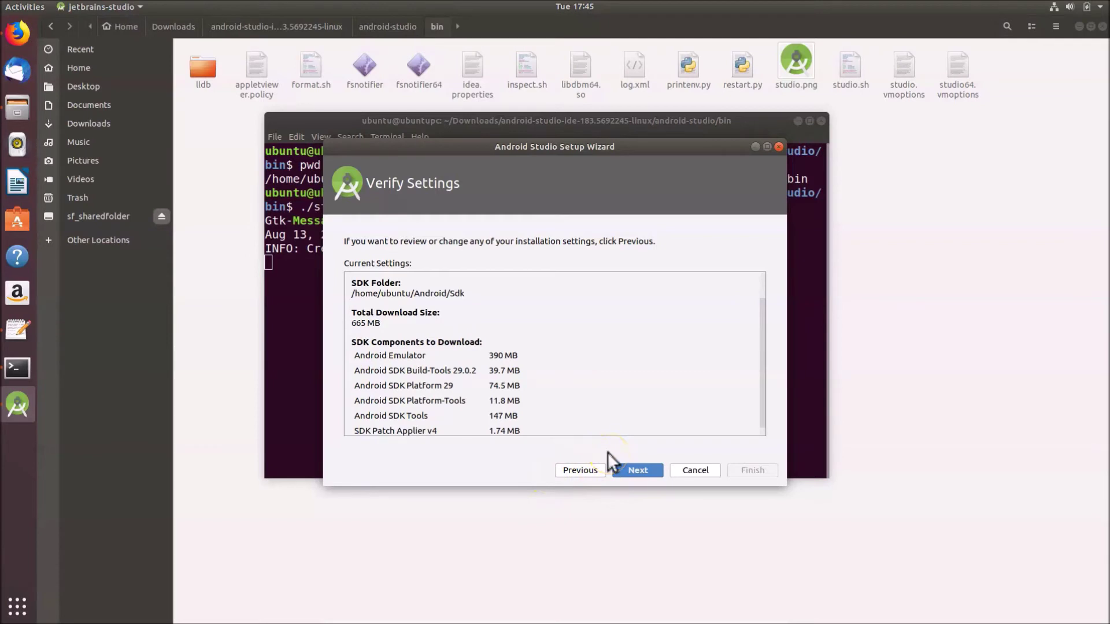
# Review the SDK components to download, accept the emulator settings to install the components, and finish the setup wizard
pyautogui.click(332, 269)
pyautogui.scroll(-1, 441, 382)
pyautogui.scroll(2, 439, 372)
pyautogui.scroll(-2, 438, 372)
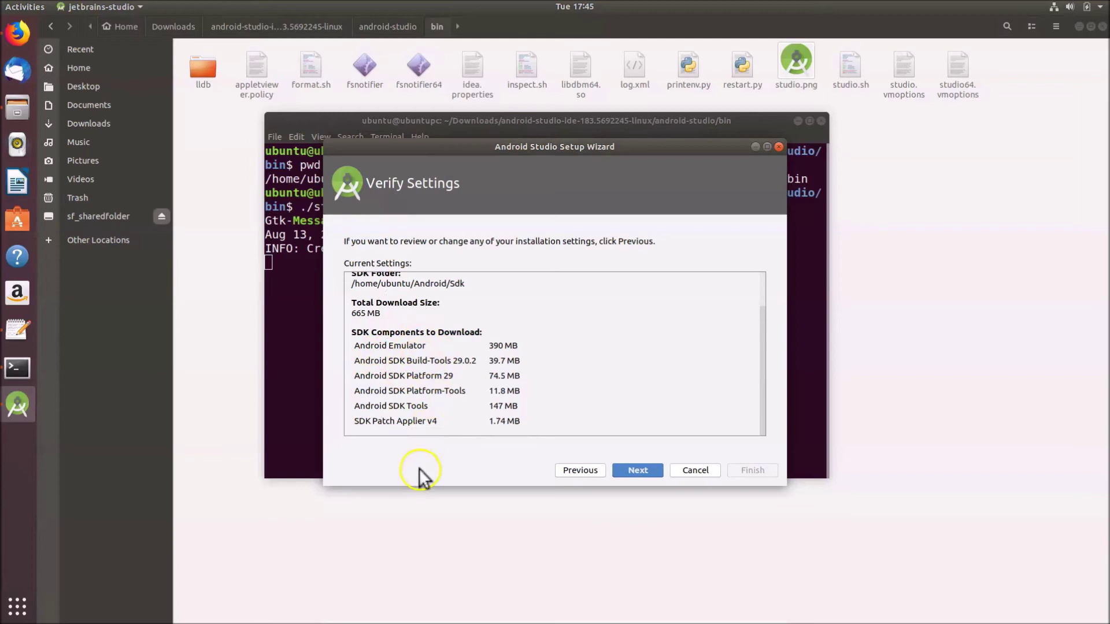
pyautogui.click(640, 471)
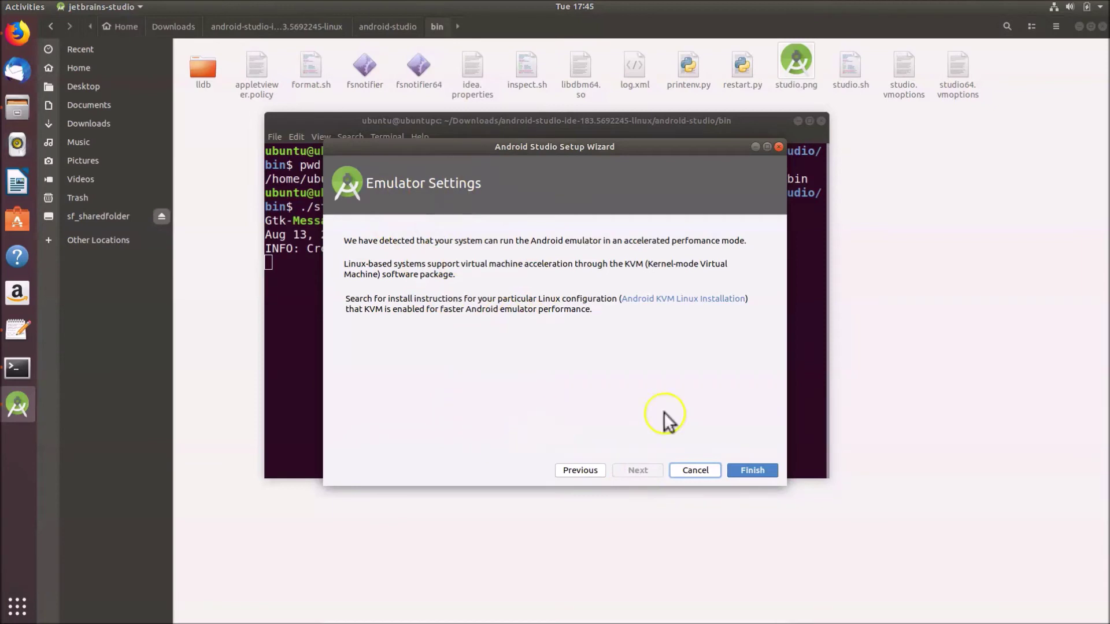
pyautogui.click(751, 470)
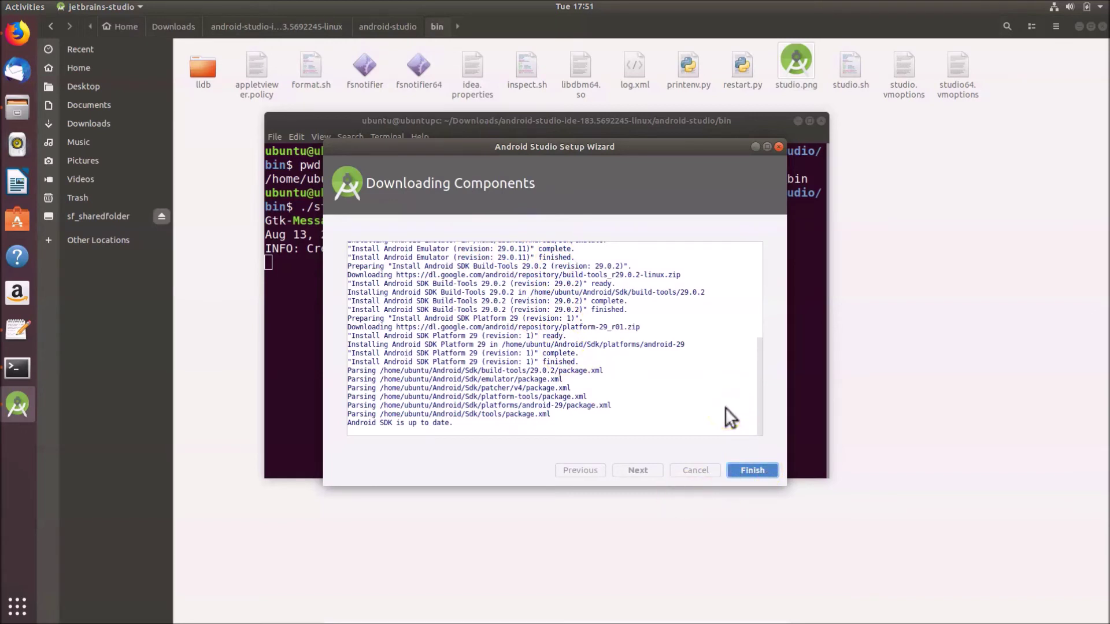
pyautogui.press('Return')
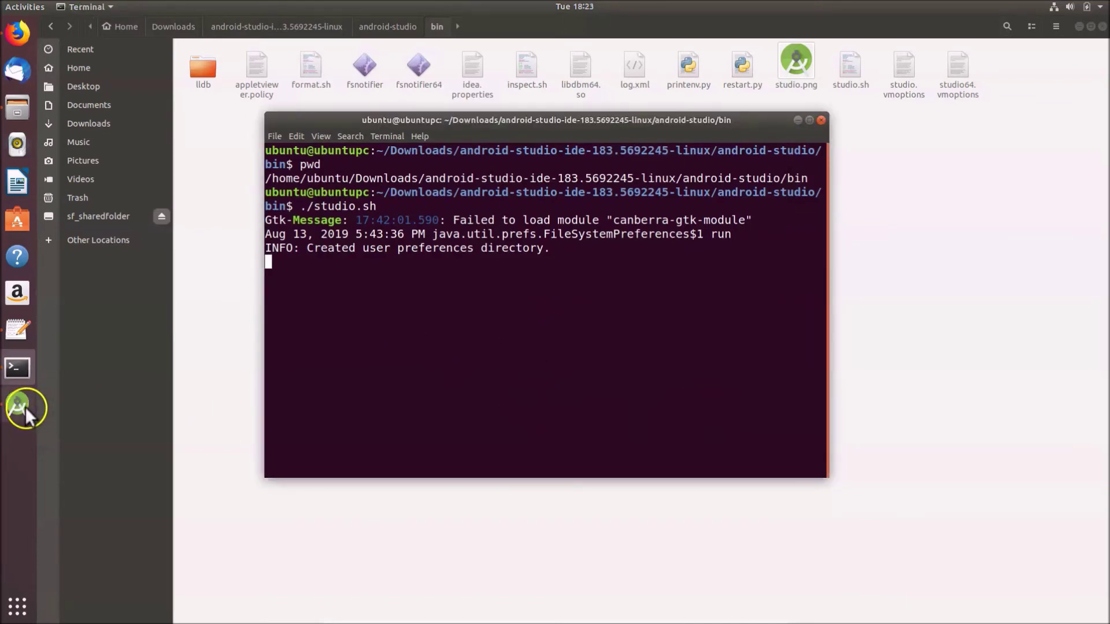
# Bring up the Android Studio welcome window and request a desktop entry created for all users
pyautogui.click(18, 408)
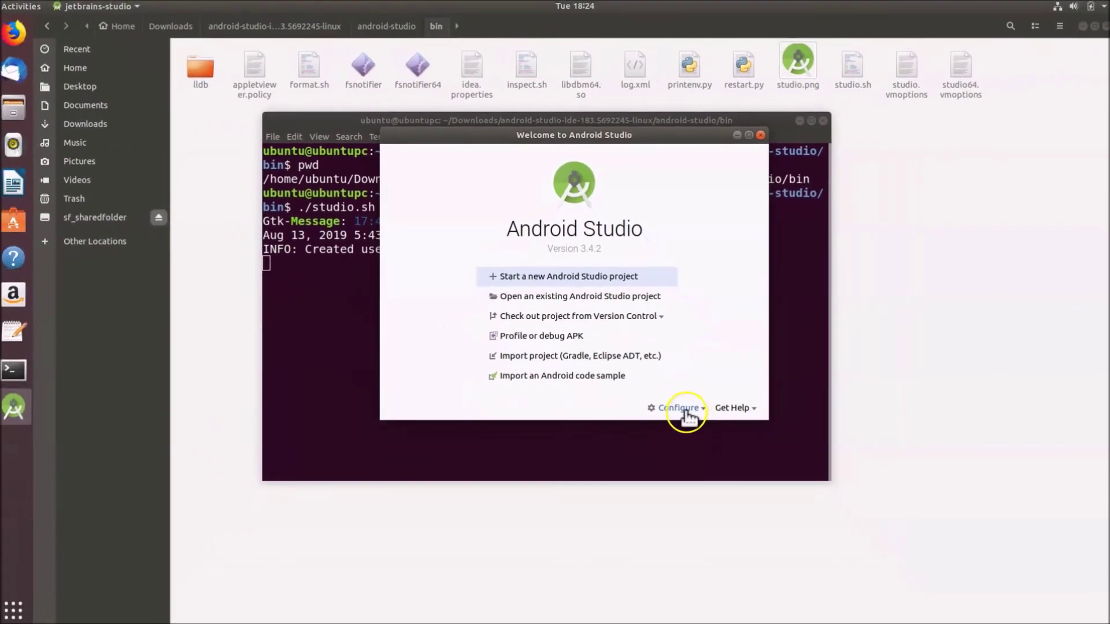
pyautogui.click(686, 410)
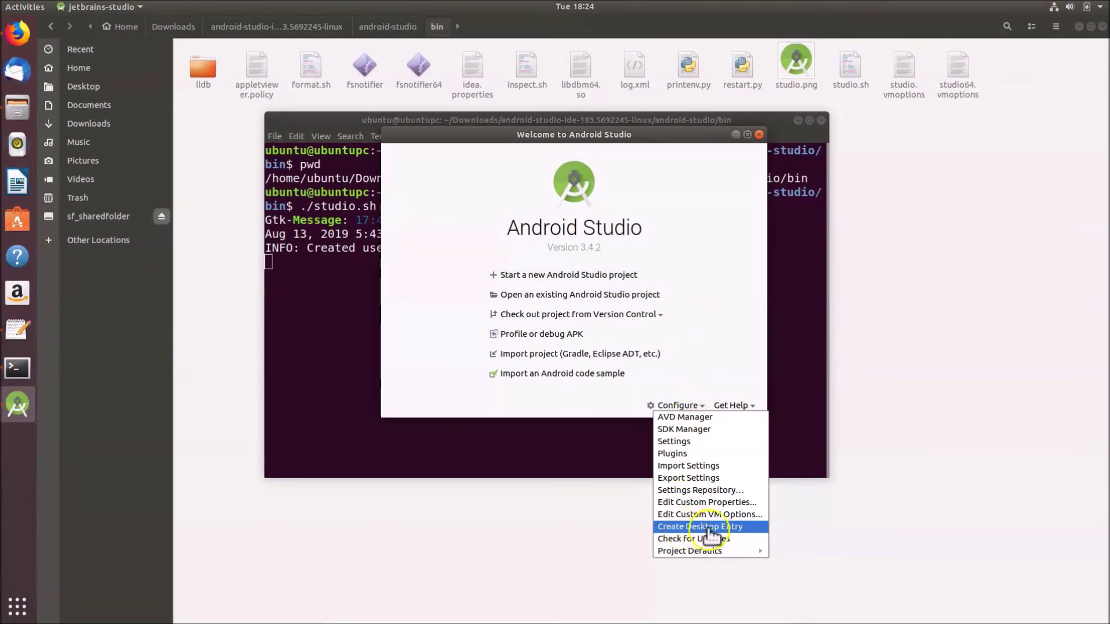
pyautogui.click(719, 528)
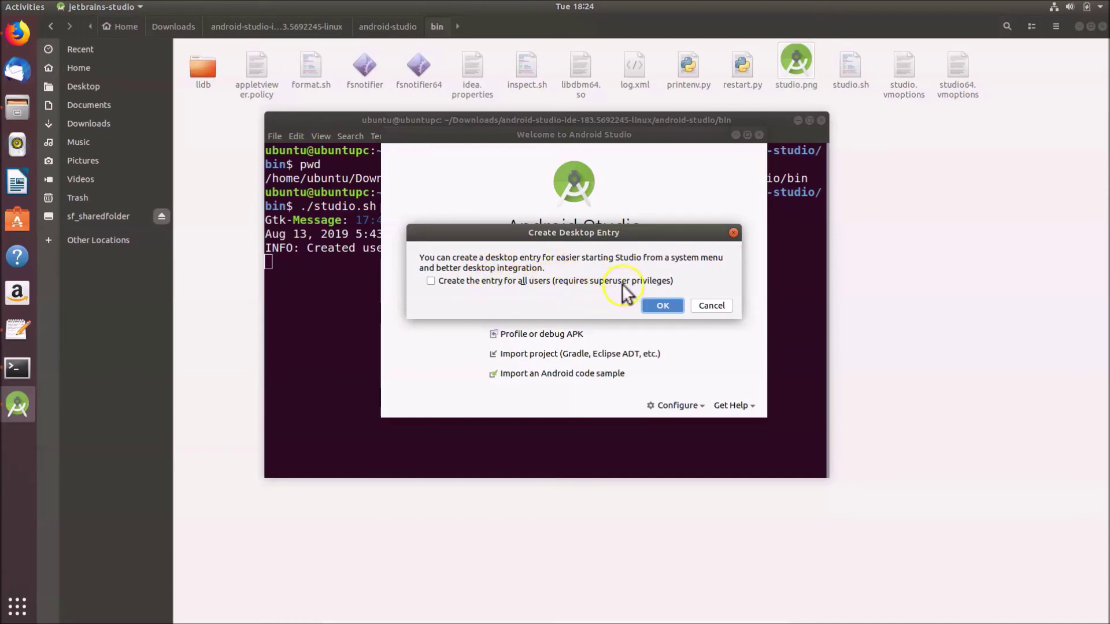
pyautogui.click(433, 283)
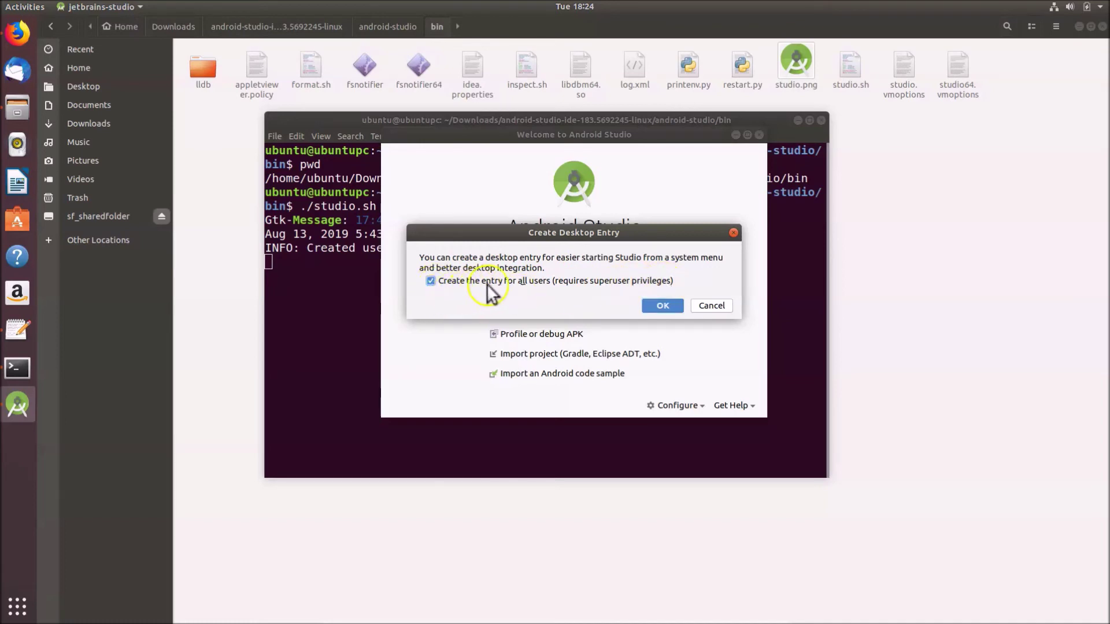
pyautogui.click(660, 306)
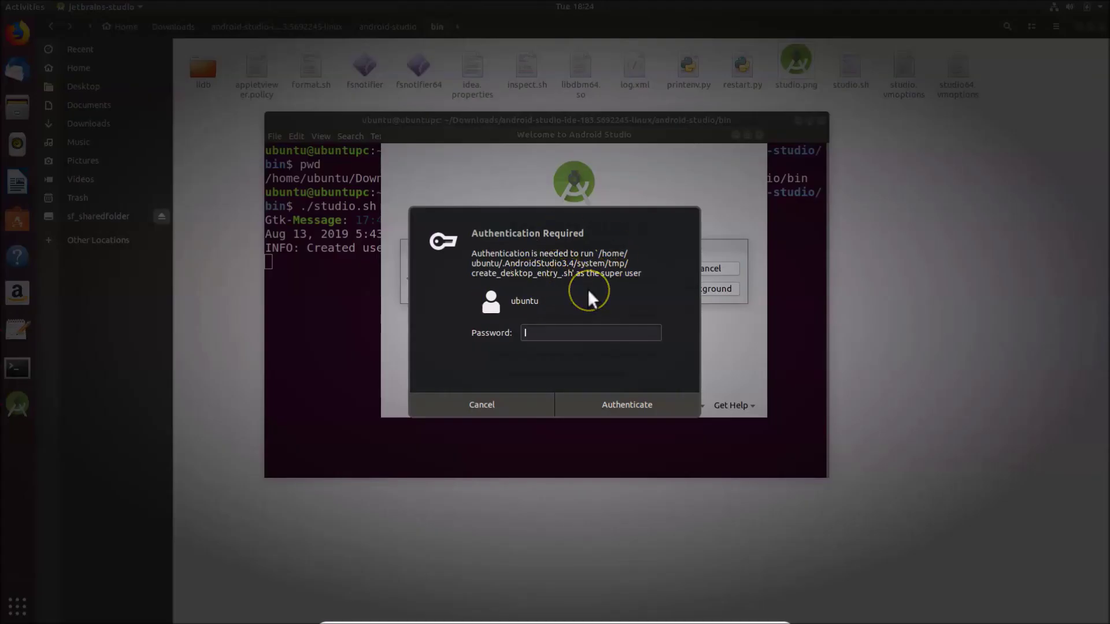
# Authenticate the desktop entry creation with the account password
pyautogui.click(561, 337)
pyautogui.write('••••••••')
pyautogui.click(614, 403)
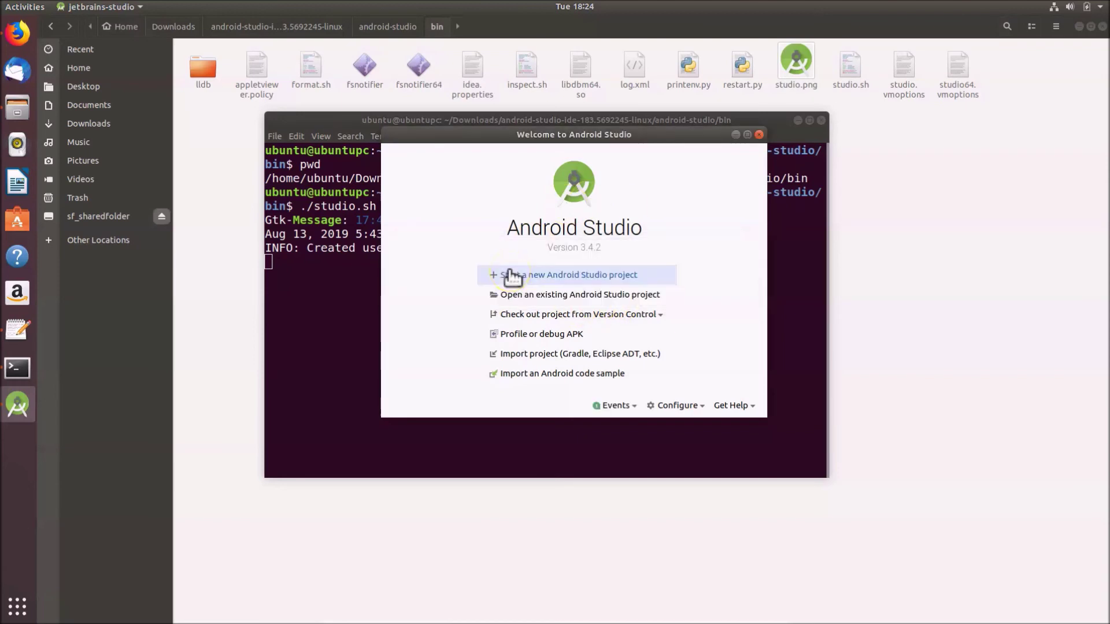
# Minimize the Android Studio welcome, terminal, file manager and Firefox windows to show the desktop
pyautogui.click(492, 336)
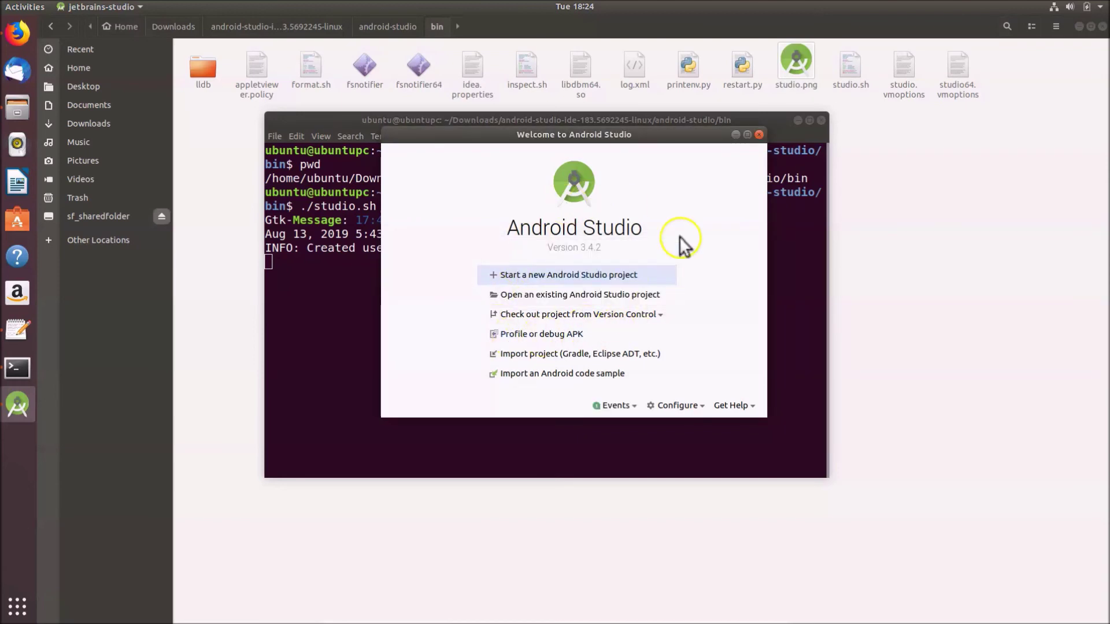
pyautogui.click(766, 144)
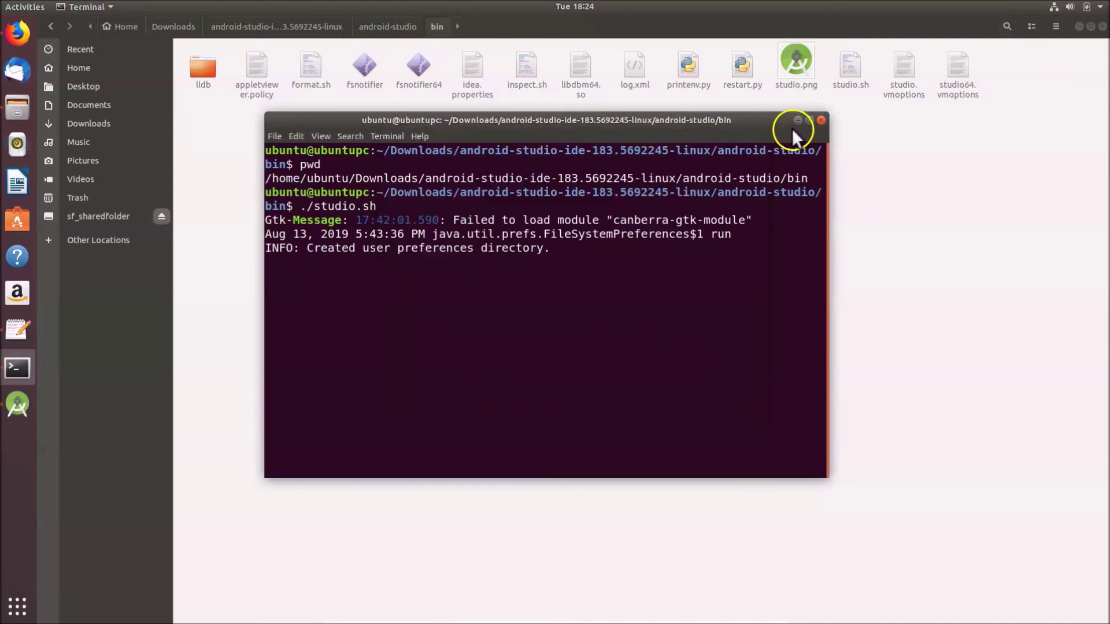
pyautogui.click(797, 121)
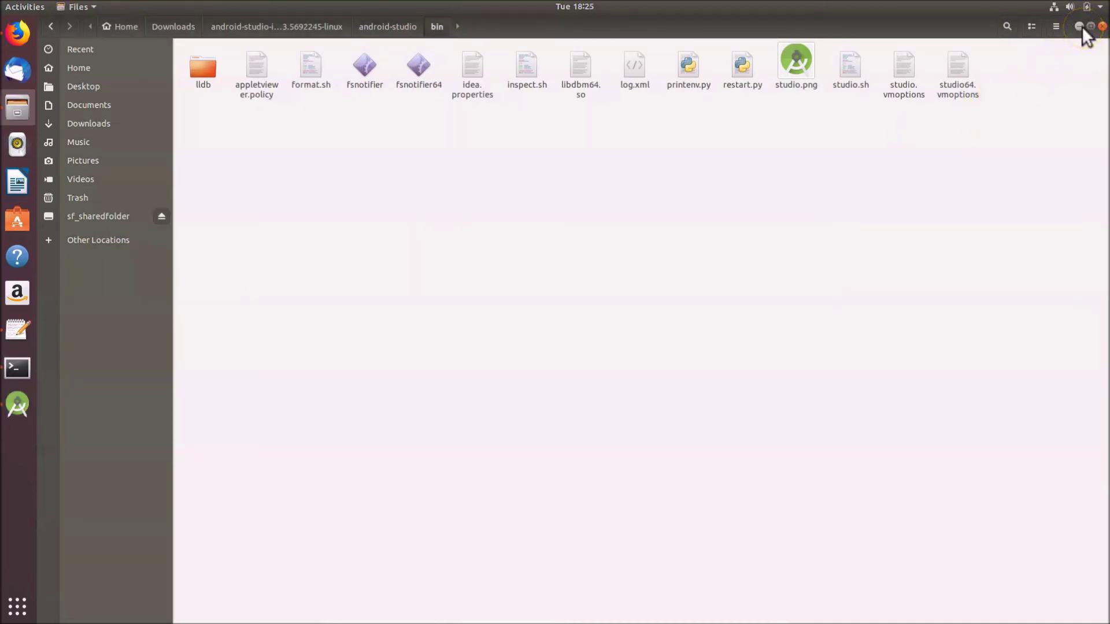
pyautogui.click(1079, 26)
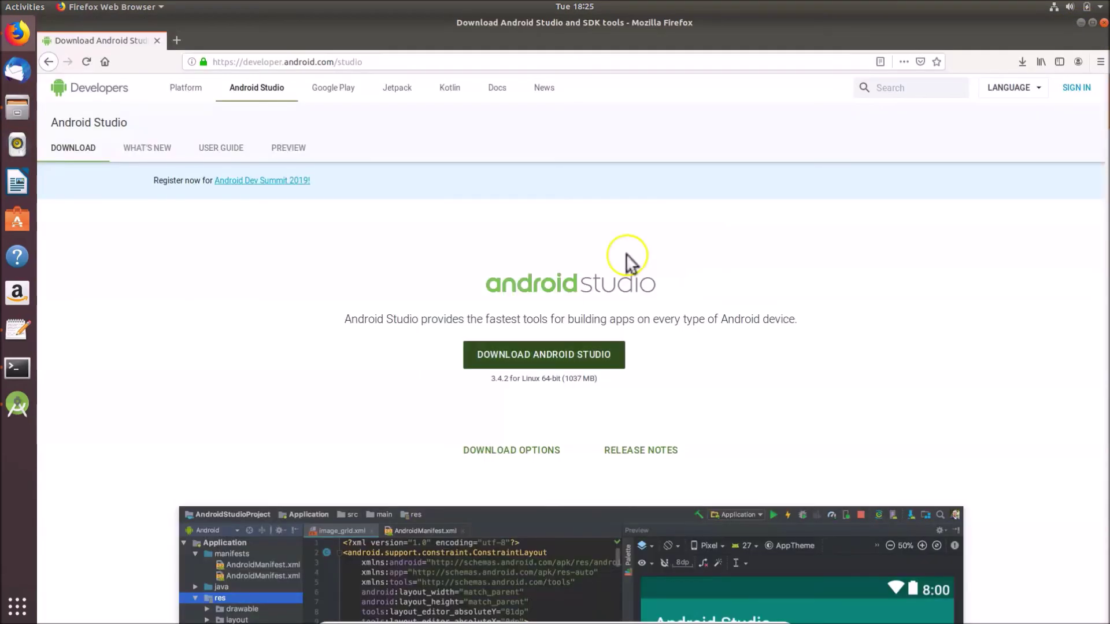
pyautogui.click(1081, 22)
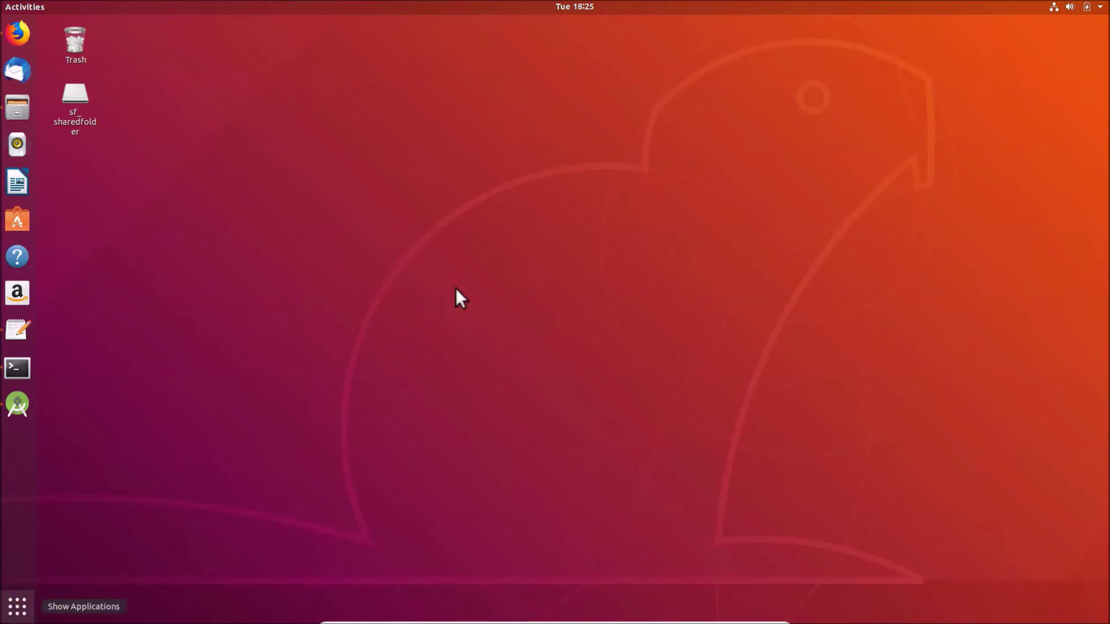
# Search the installed applications for "android studio"
pyautogui.press('super+a')
pyautogui.click(548, 41)
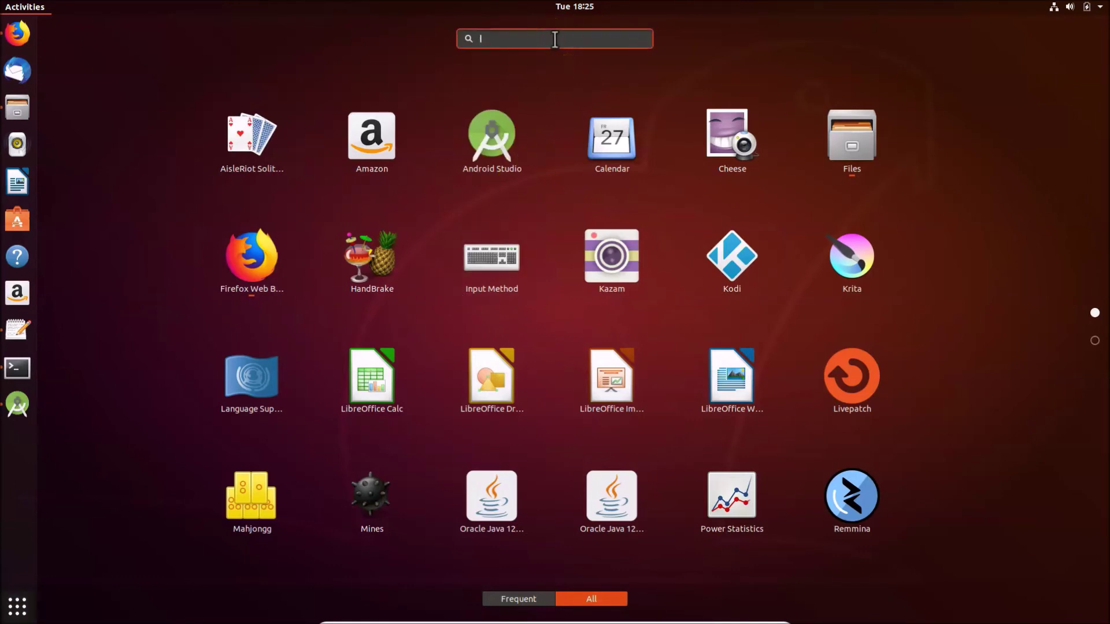
pyautogui.write('android')
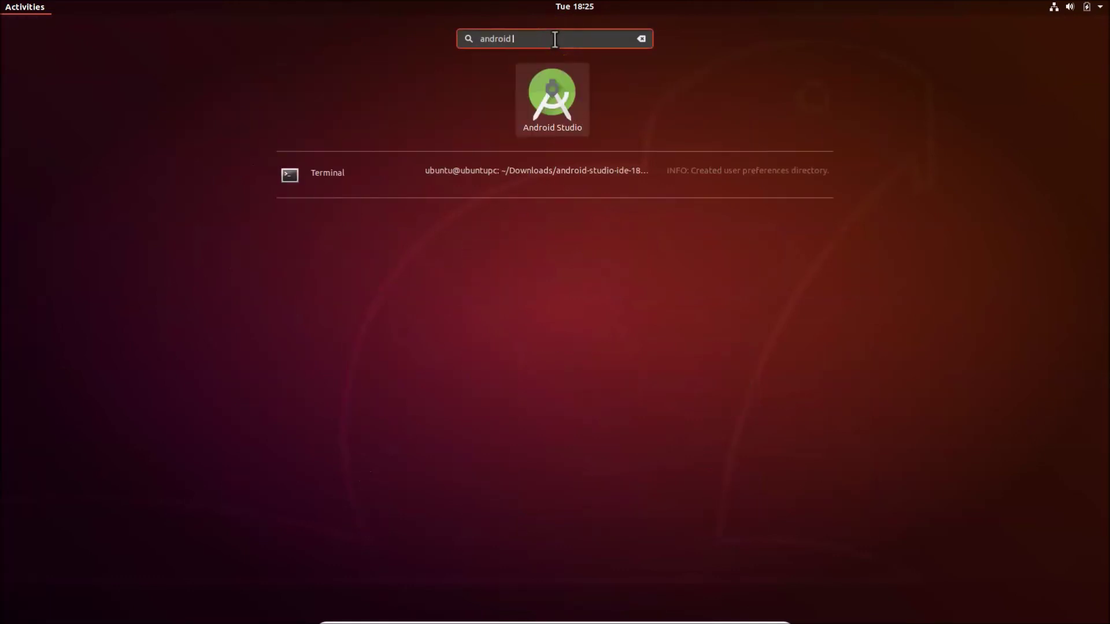
pyautogui.write(' studi')
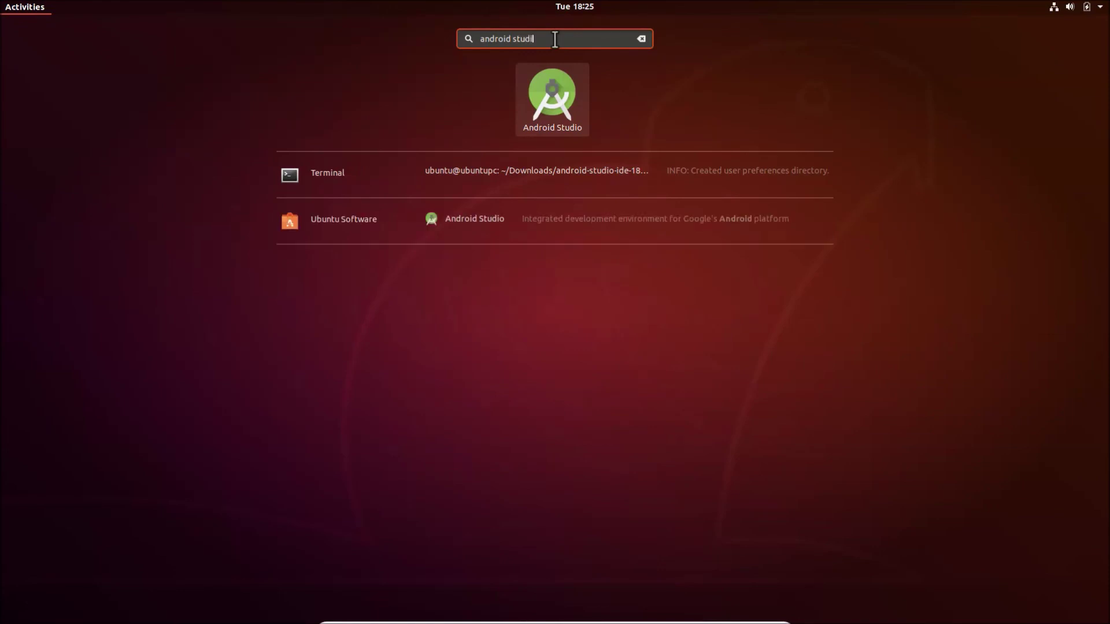
pyautogui.write('o')
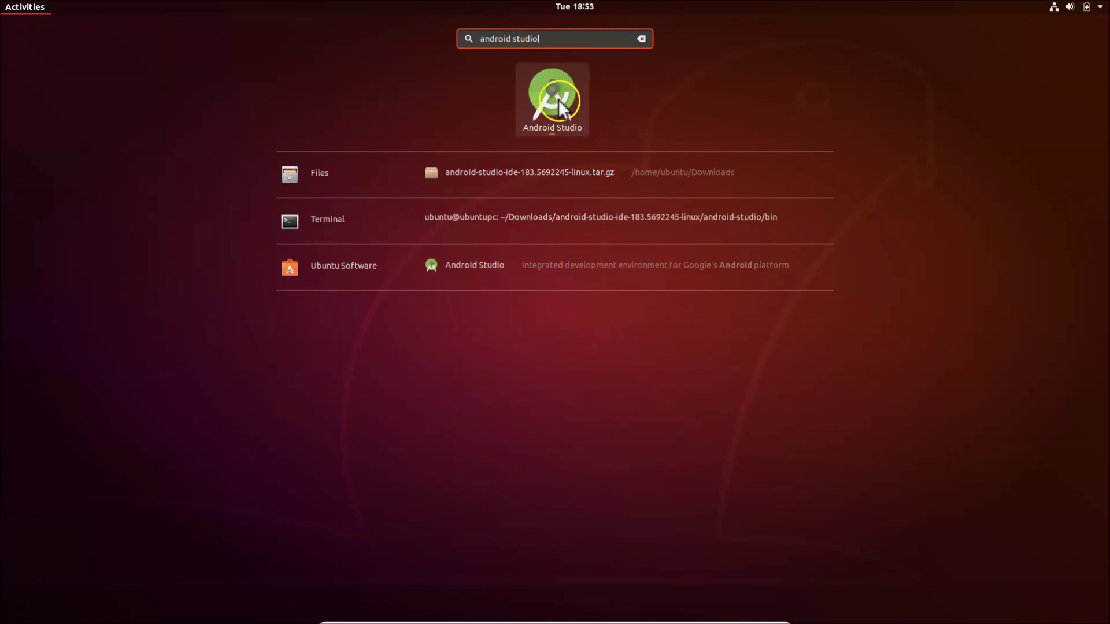
# Launch Android Studio from the application search results and close its welcome window
pyautogui.click(569, 101)
pyautogui.click(22, 7)
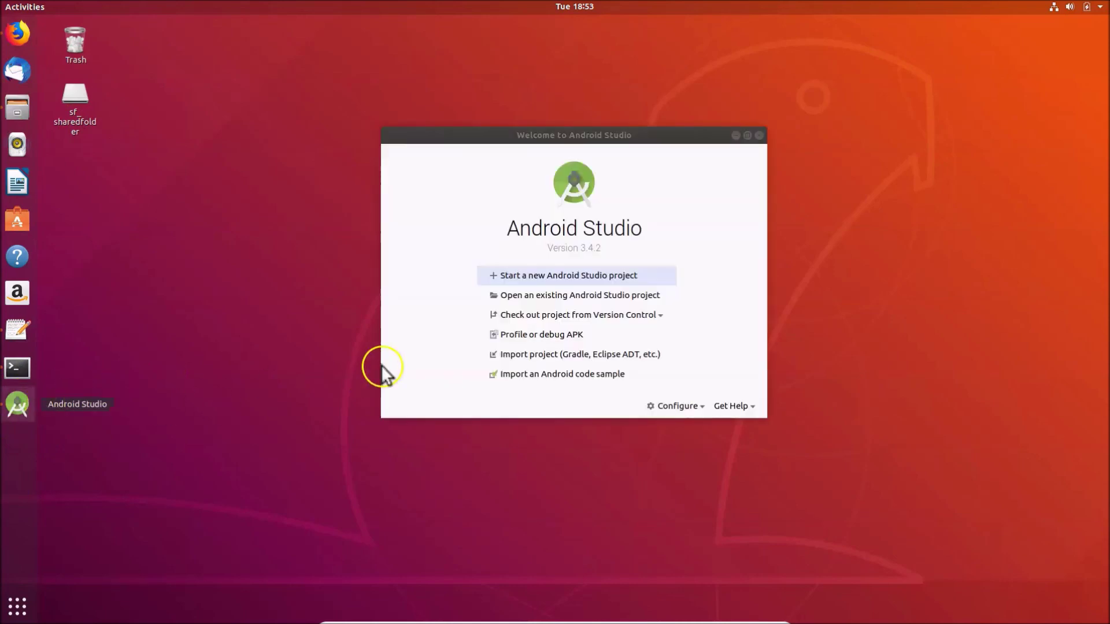
pyautogui.click(760, 135)
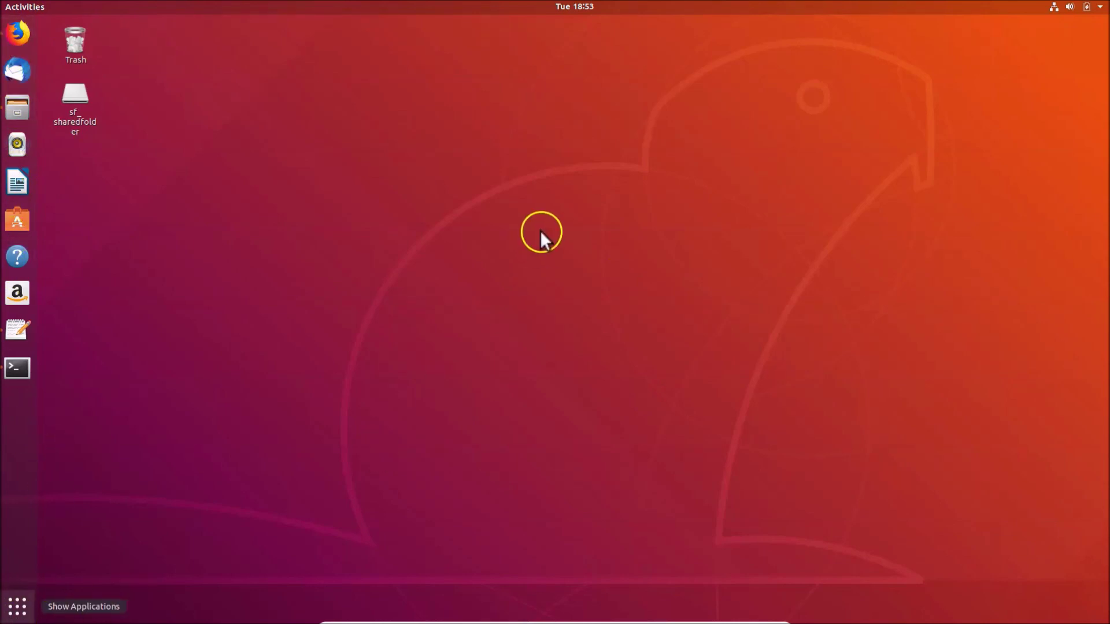
# Search the installed applications for "android studio" and add Android Studio to the favorites
pyautogui.press('super+a')
pyautogui.write('a')
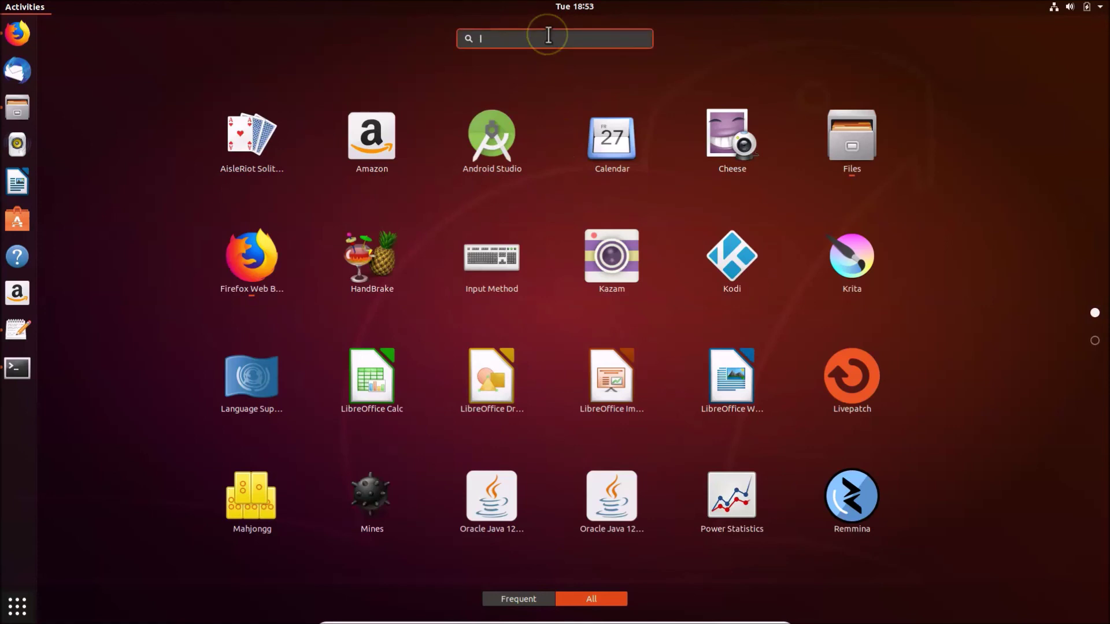
pyautogui.write('ndroid')
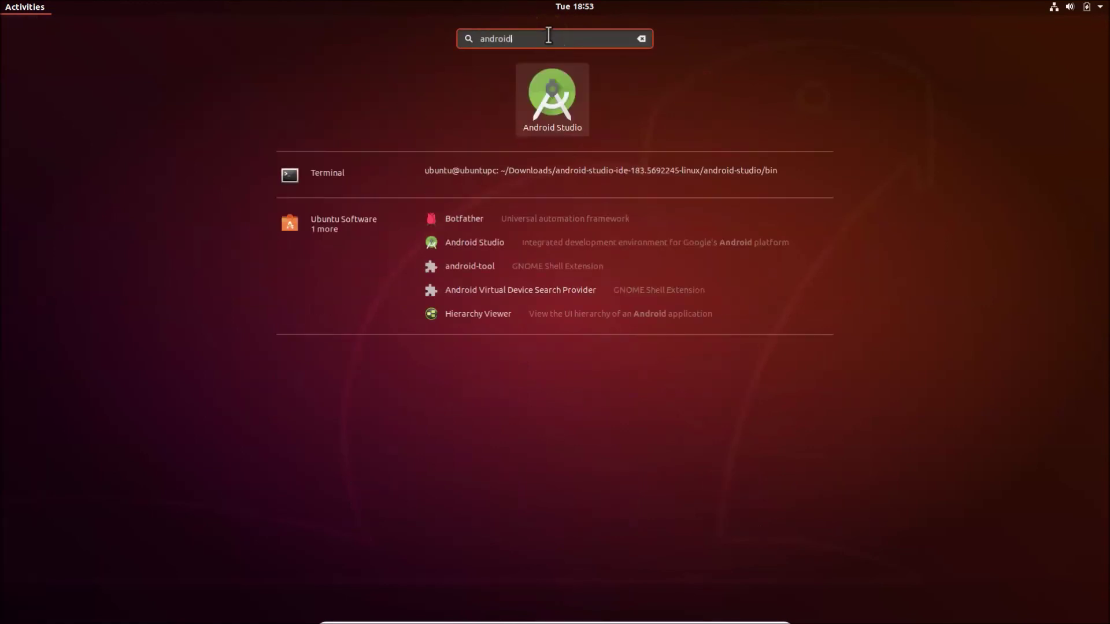
pyautogui.write(' studio')
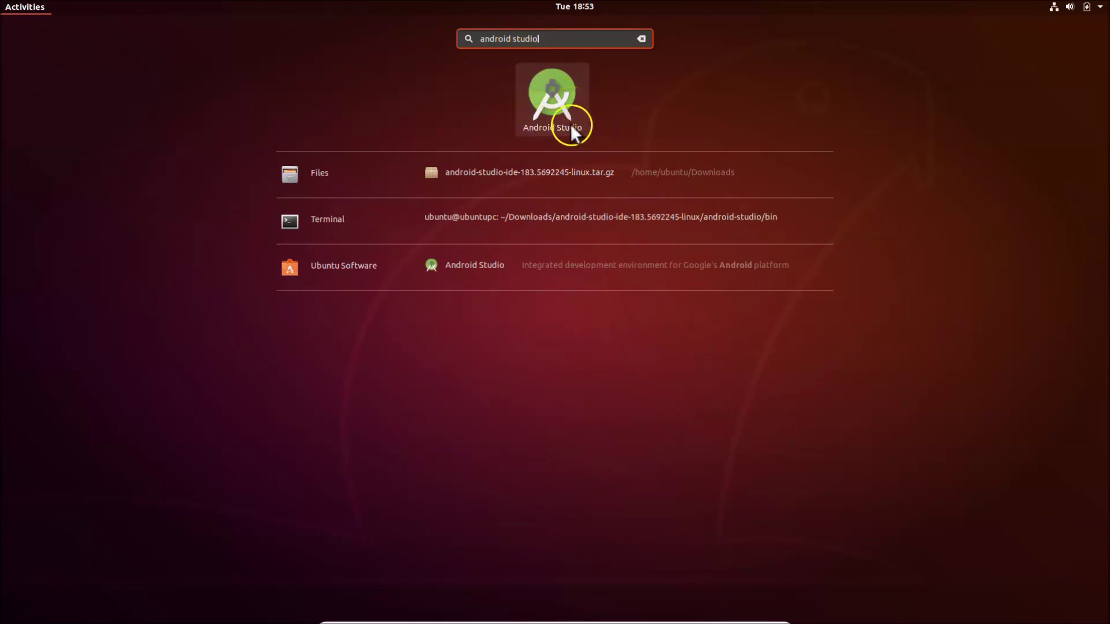
pyautogui.rightClick(556, 103)
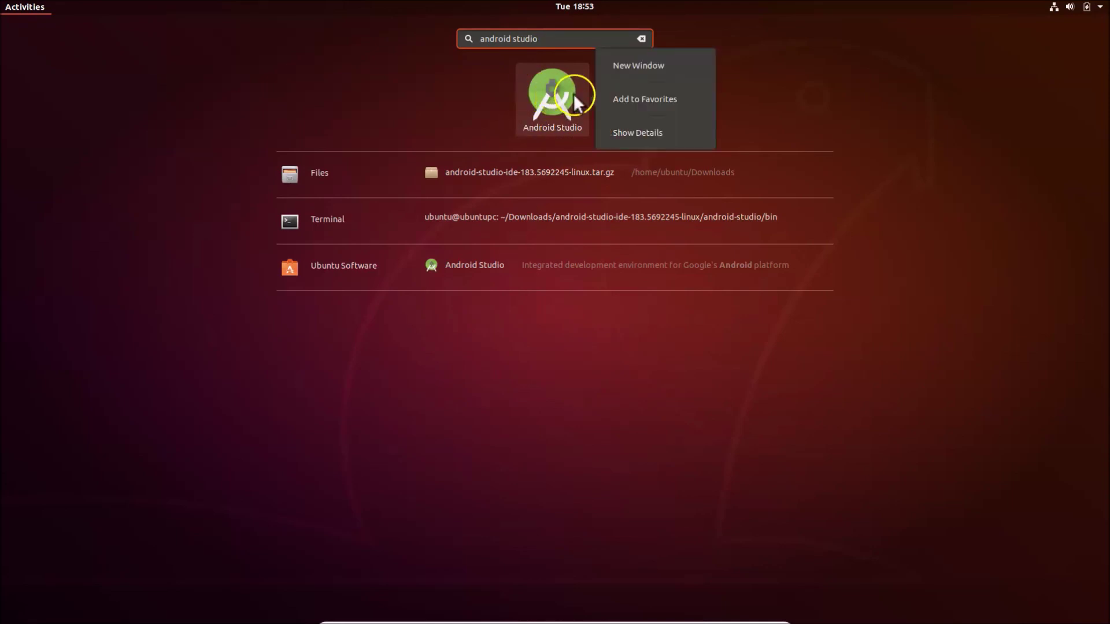
pyautogui.click(656, 98)
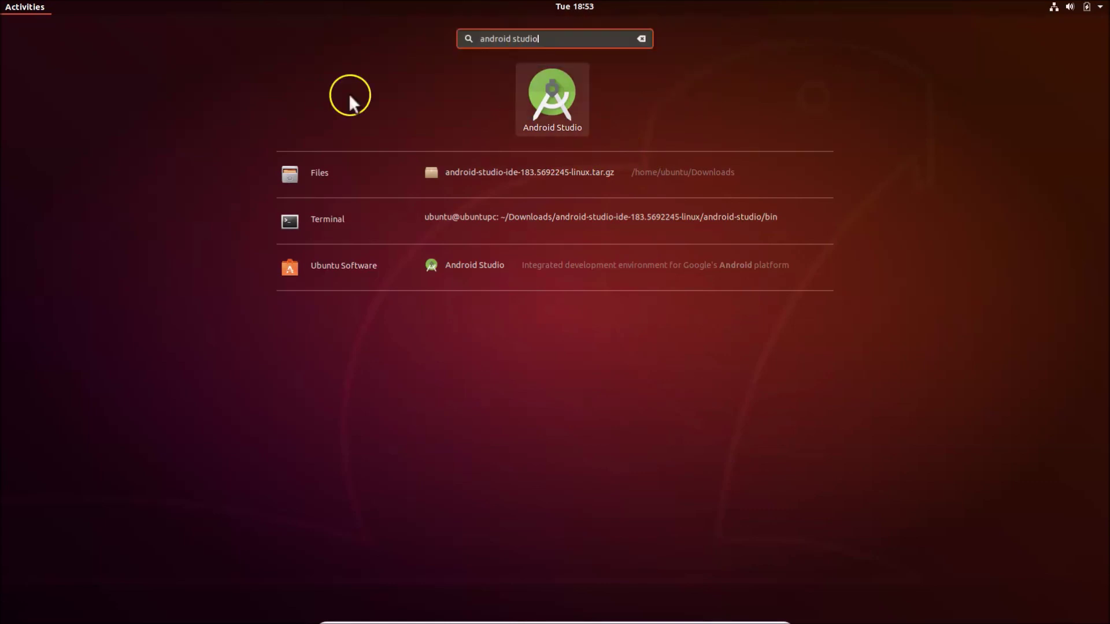
# Leave the application search, launch Android Studio from the favorites, and switch to the untitled document in Text Editor
pyautogui.click(247, 117)
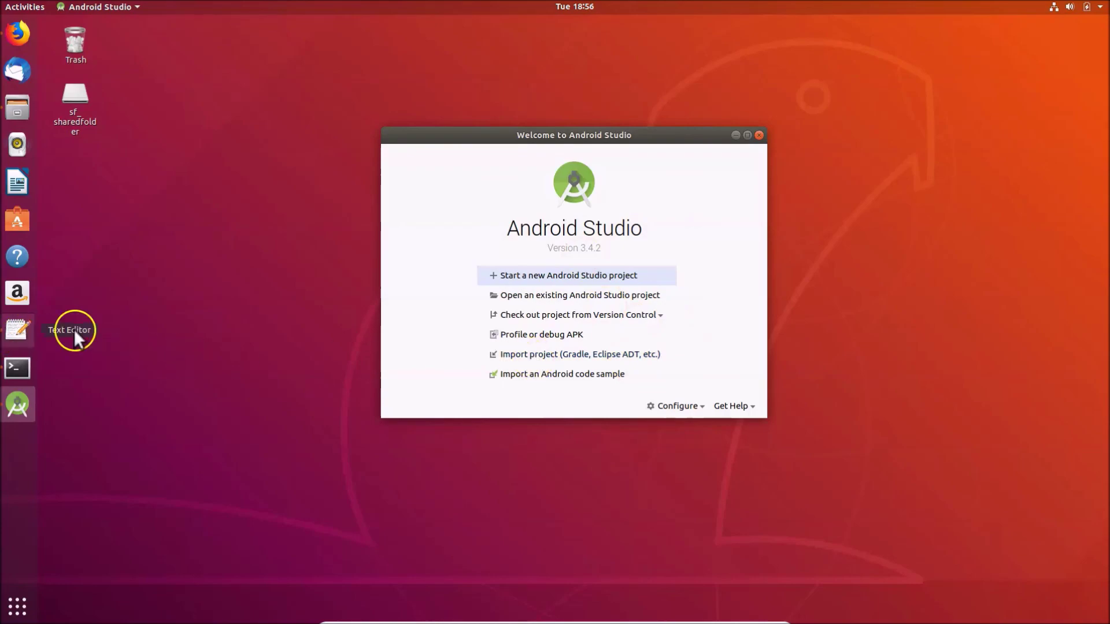
pyautogui.click(18, 331)
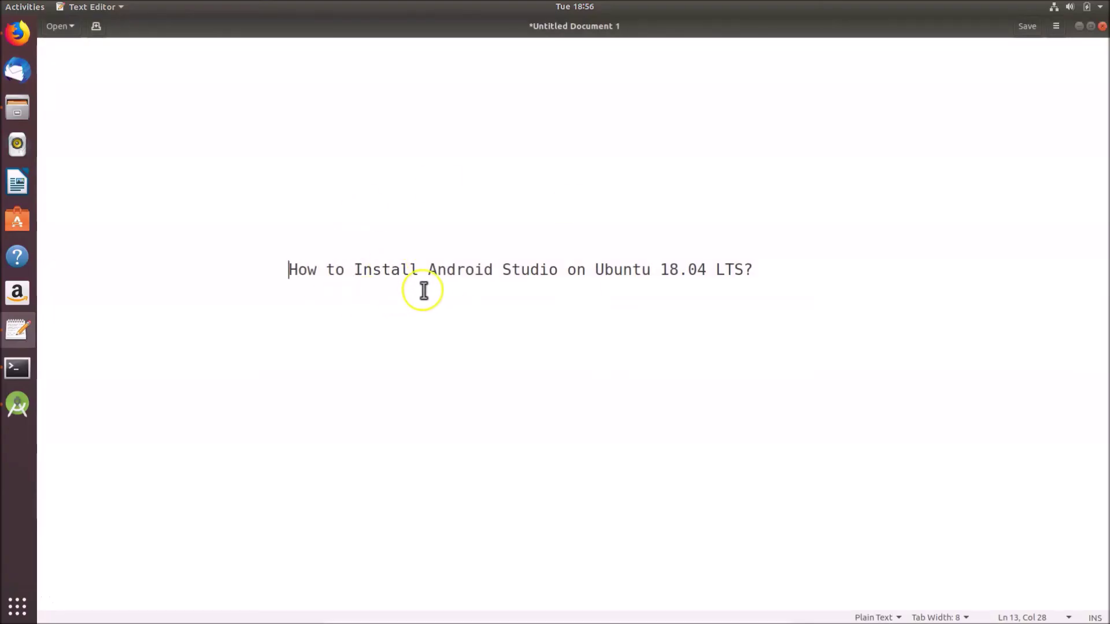